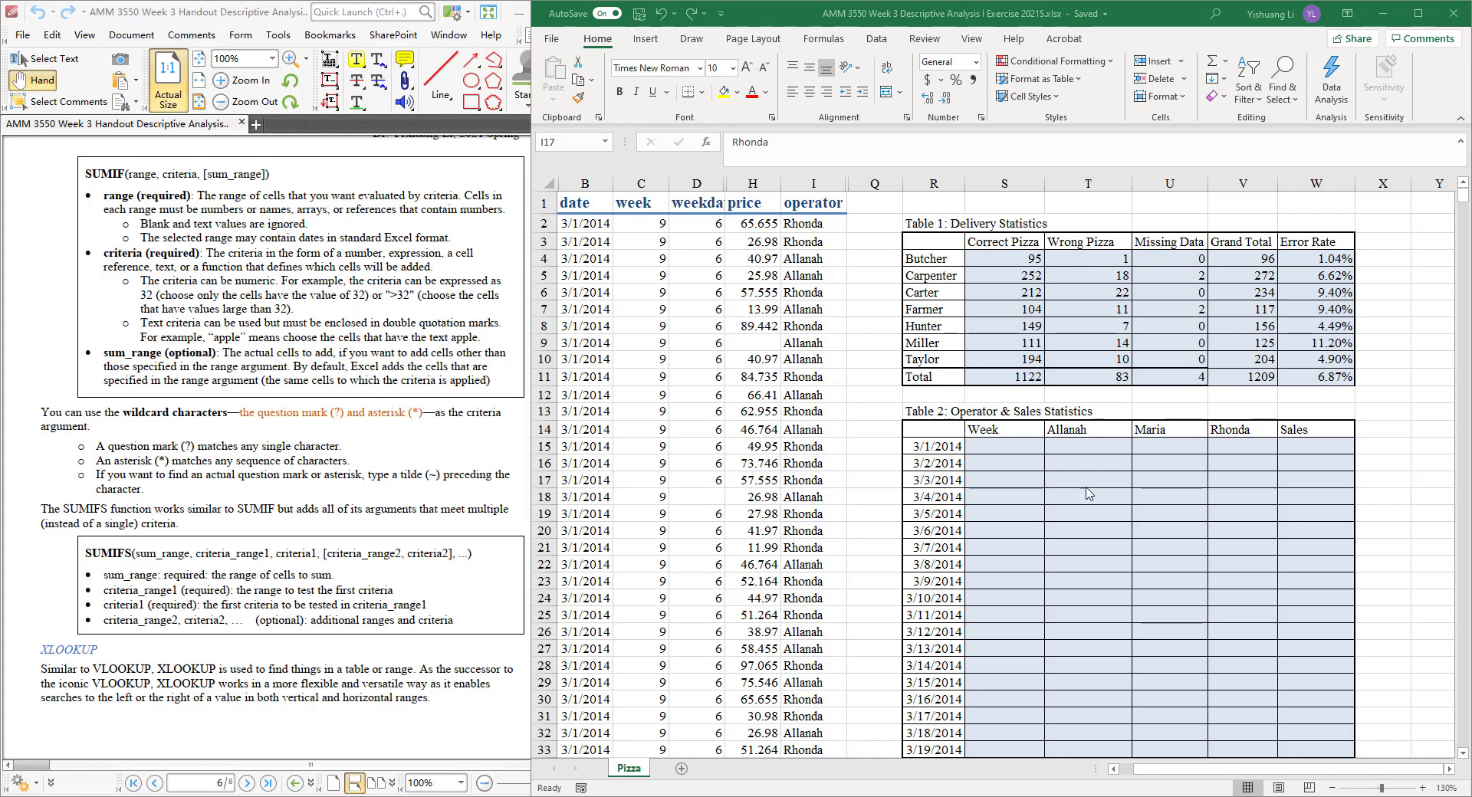
# Select Sales cell W15 and check where the 3/1/2014 entries end in the data
pyautogui.click(1308, 445)
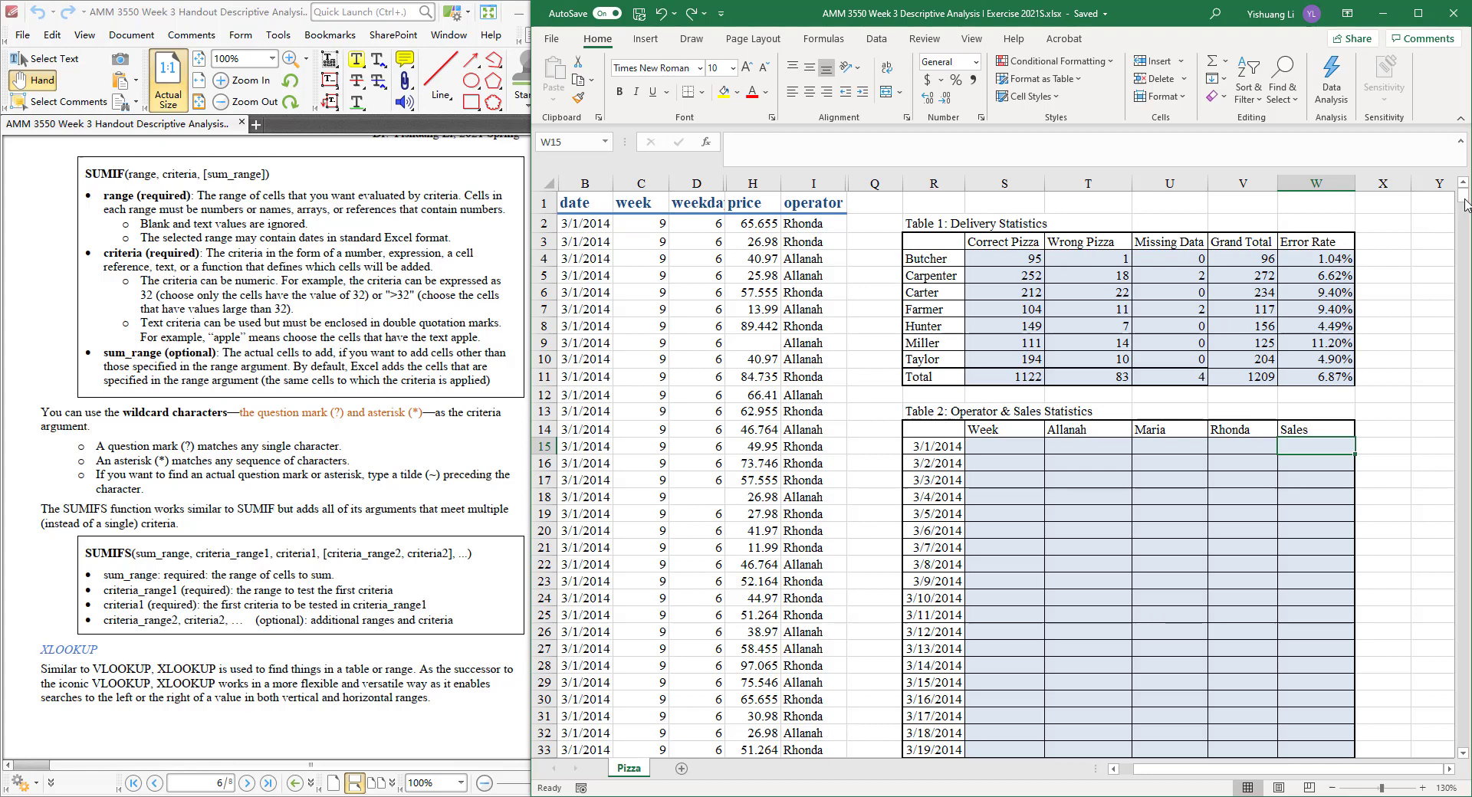
pyautogui.moveTo(1464, 196); pyautogui.dragTo(1465, 216)
pyautogui.scroll(-2, 988, 325)
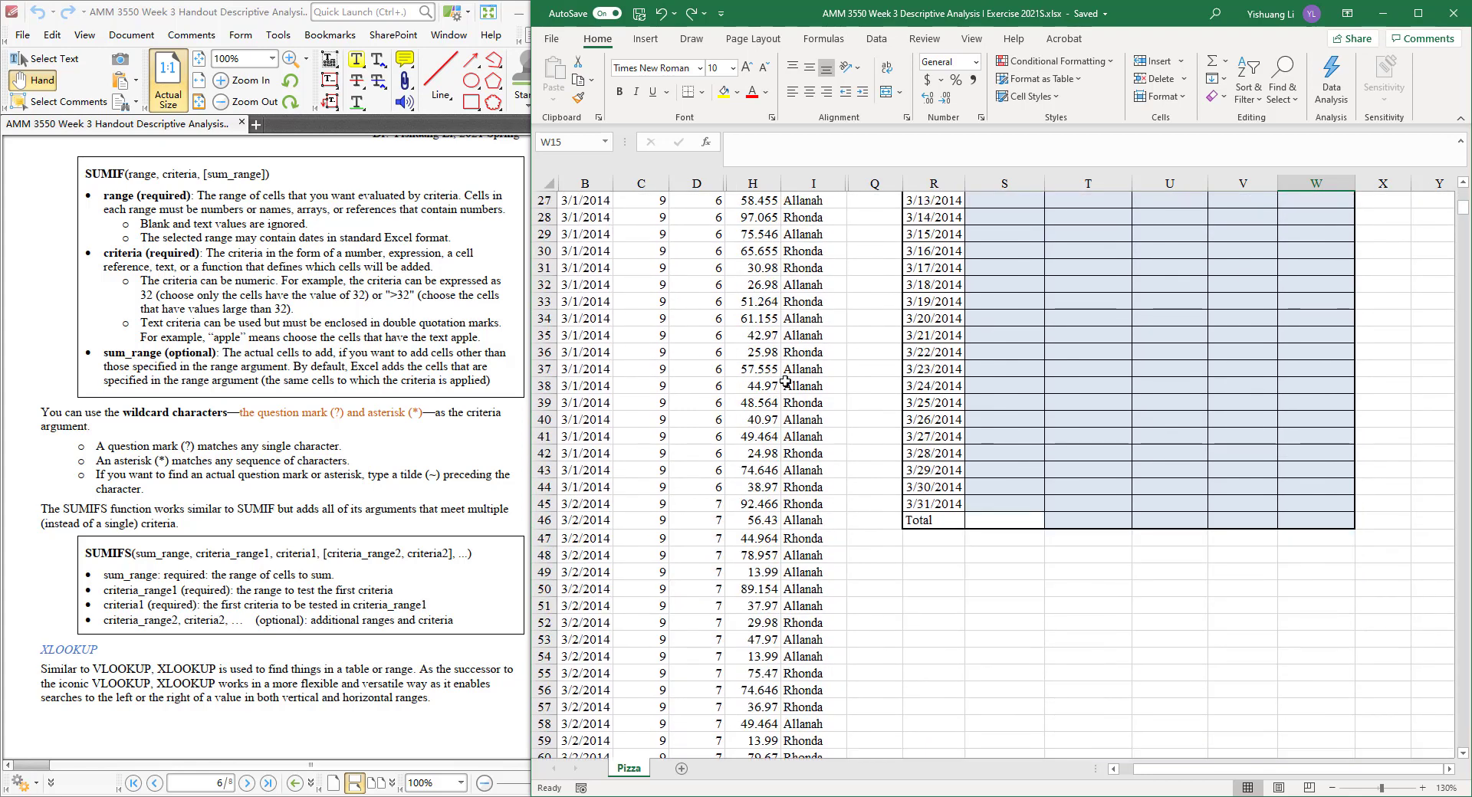
pyautogui.click(595, 487)
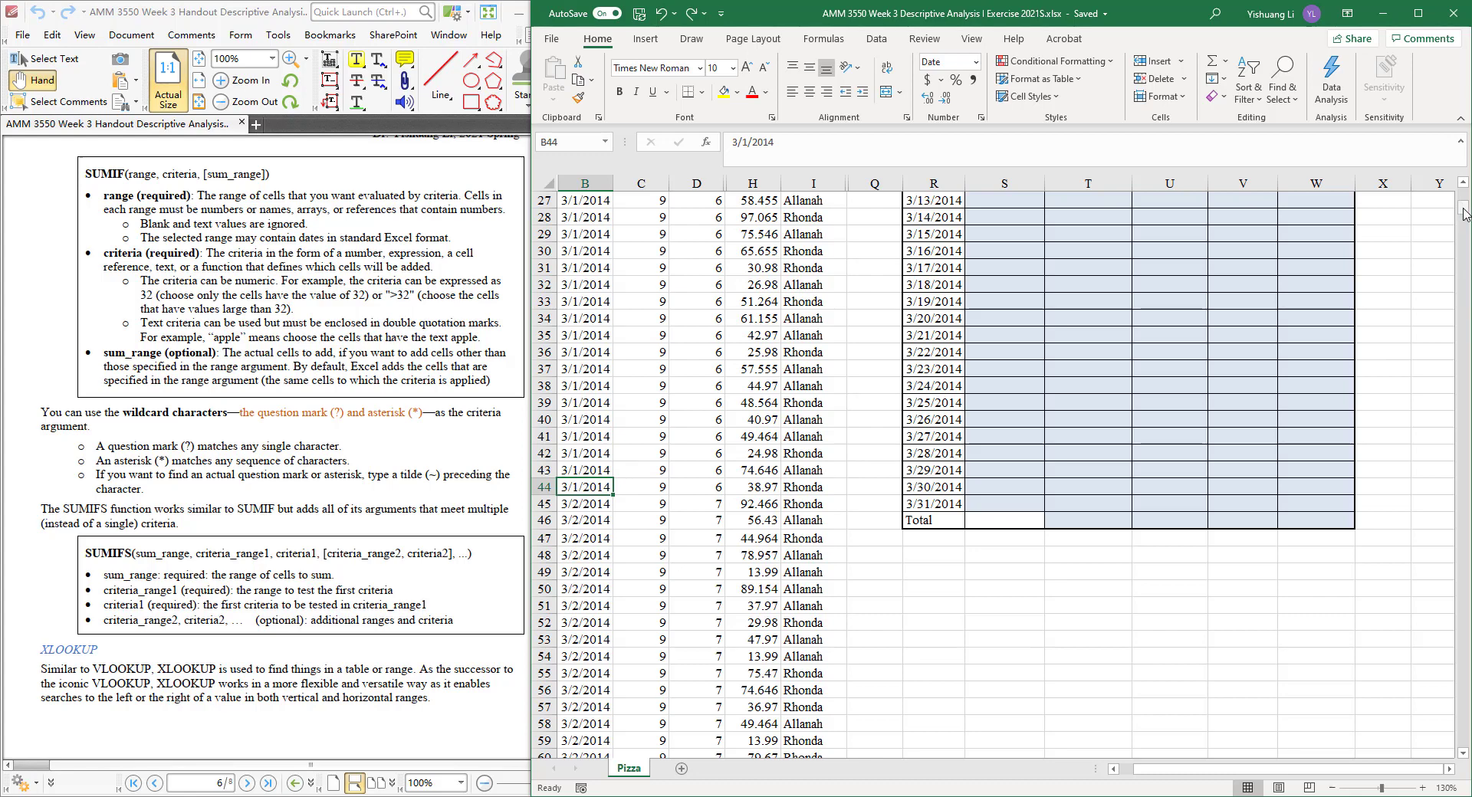
pyautogui.moveTo(1463, 213); pyautogui.dragTo(1463, 194)
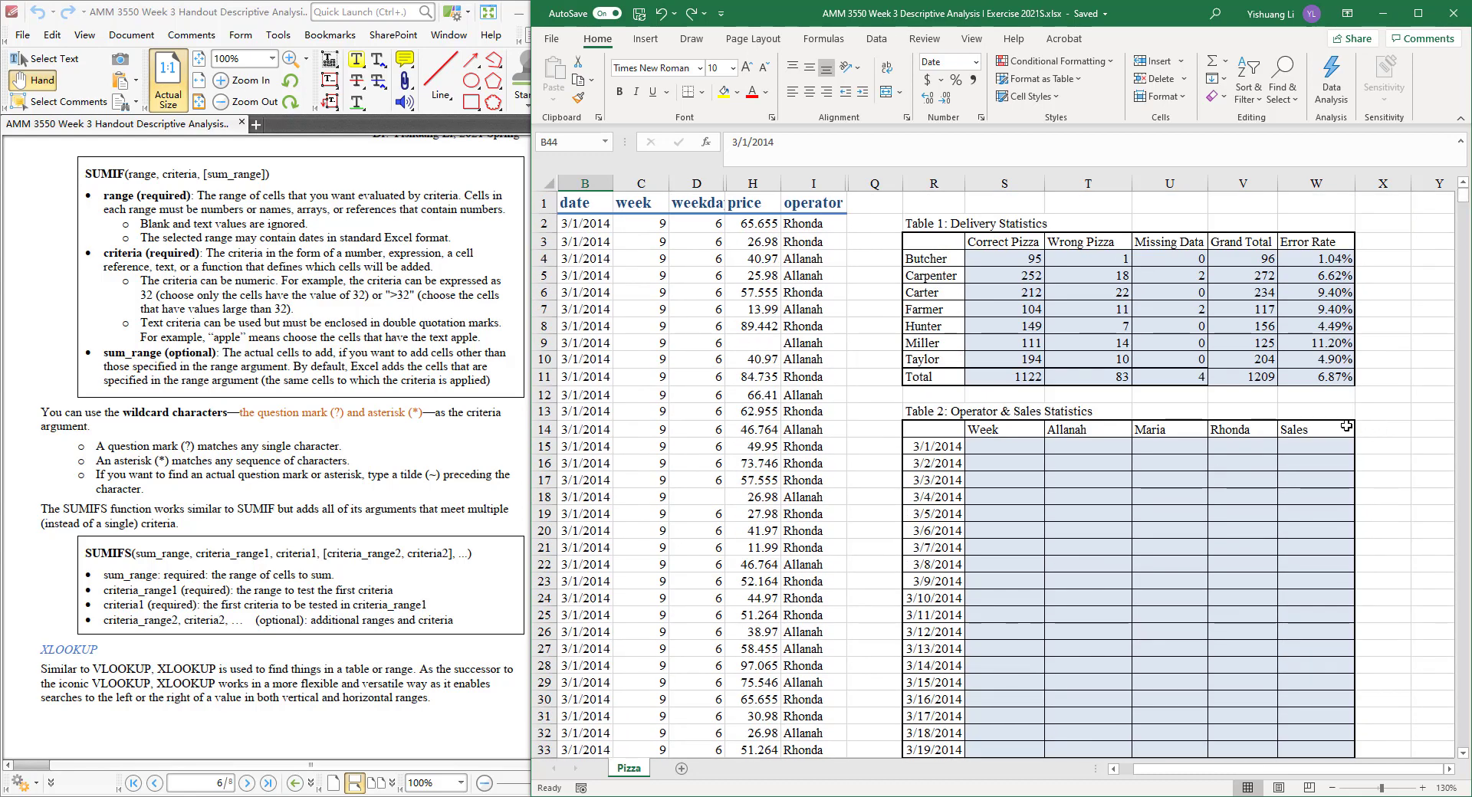
pyautogui.click(1338, 447)
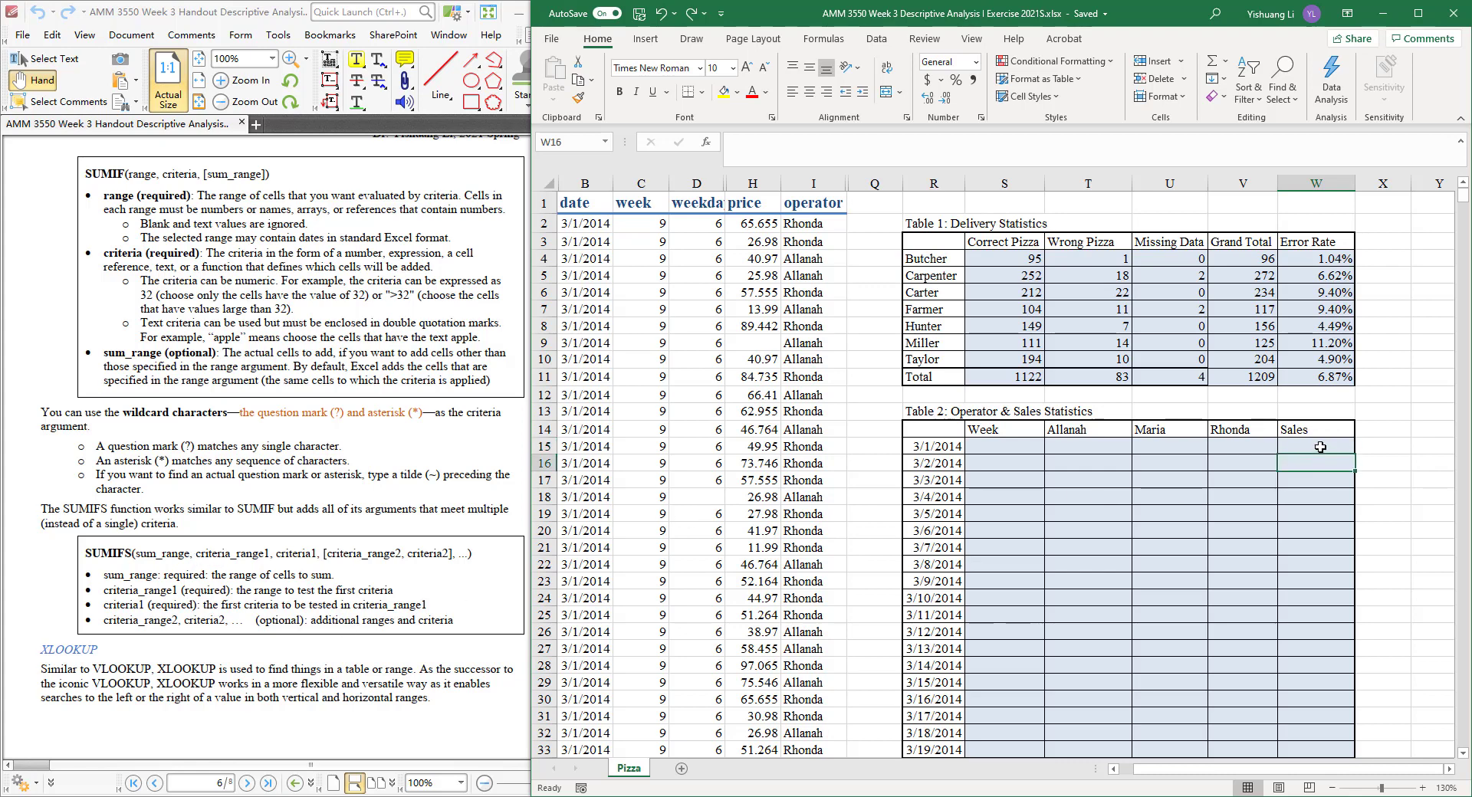
# Start =sumif( in W15 with the whole column B as the range
pyautogui.write('=')
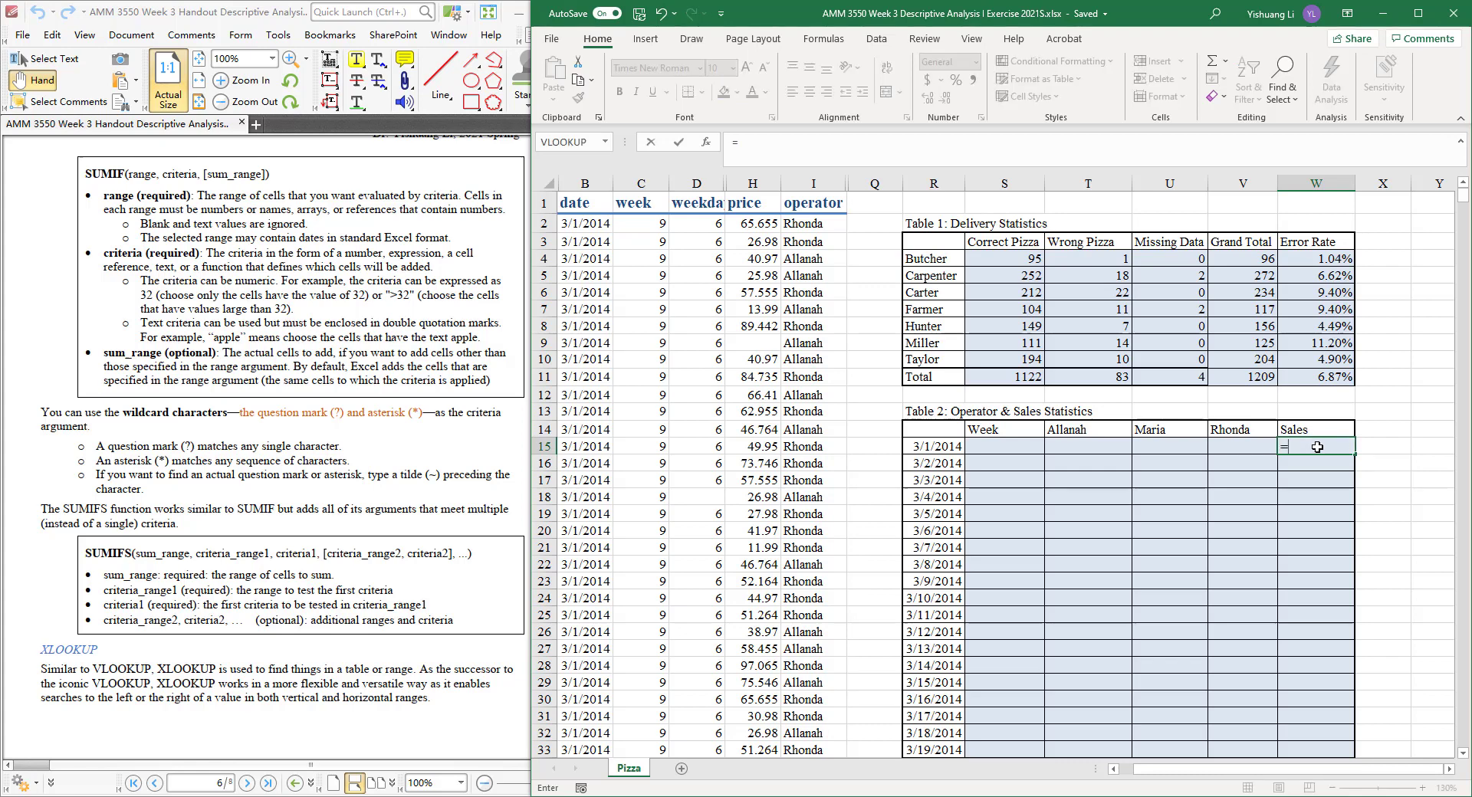
pyautogui.write('sumif')
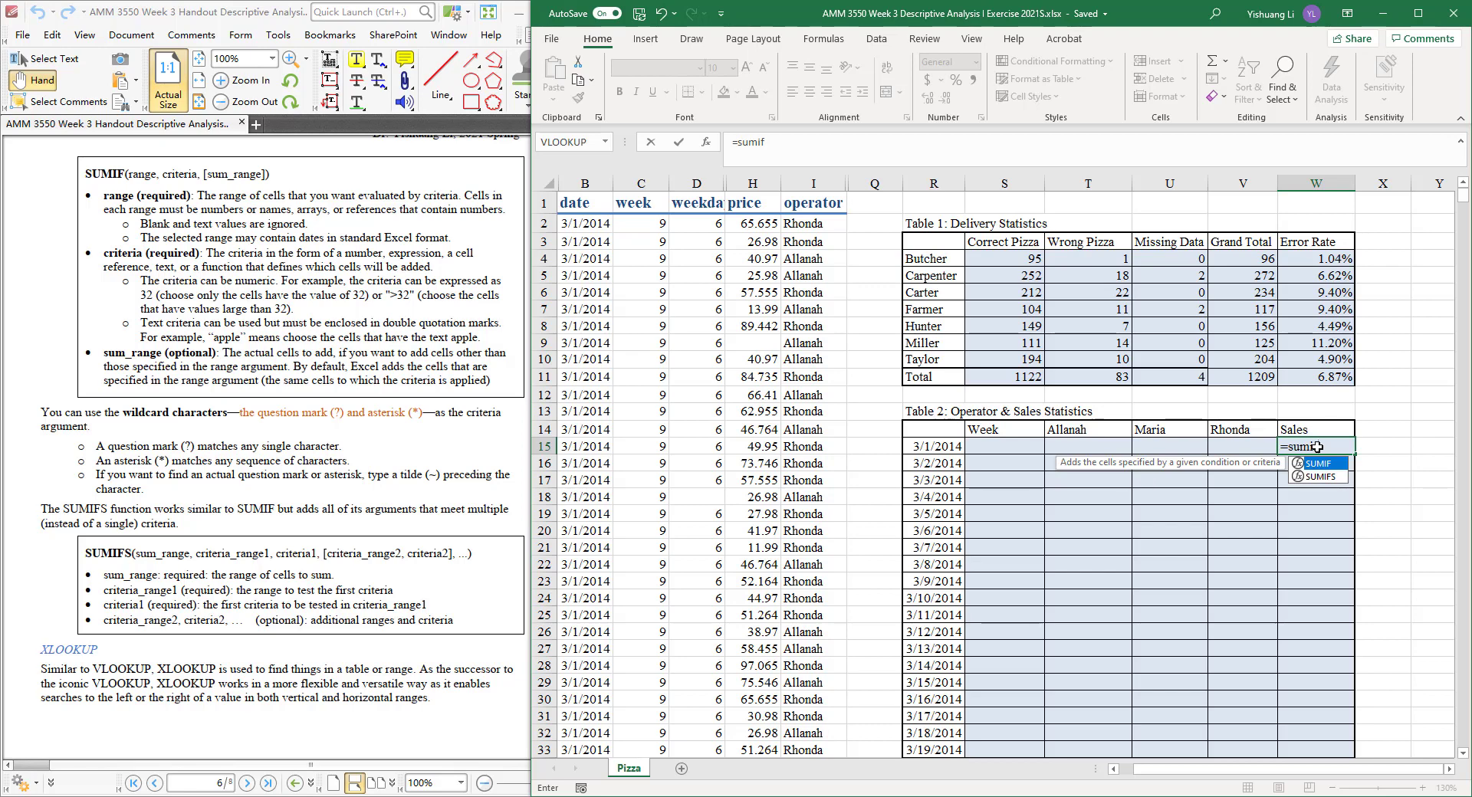
pyautogui.write('(')
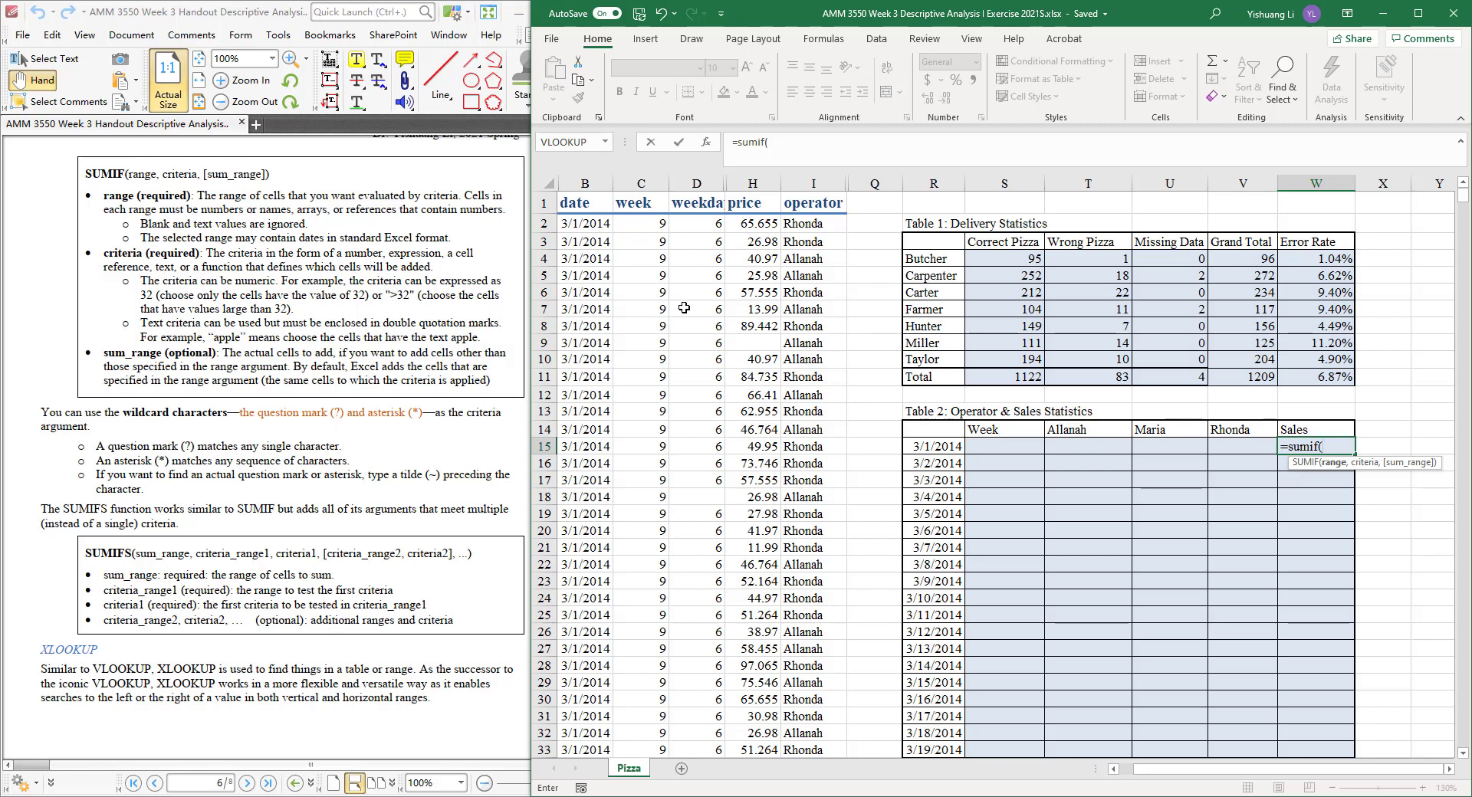
pyautogui.click(597, 179)
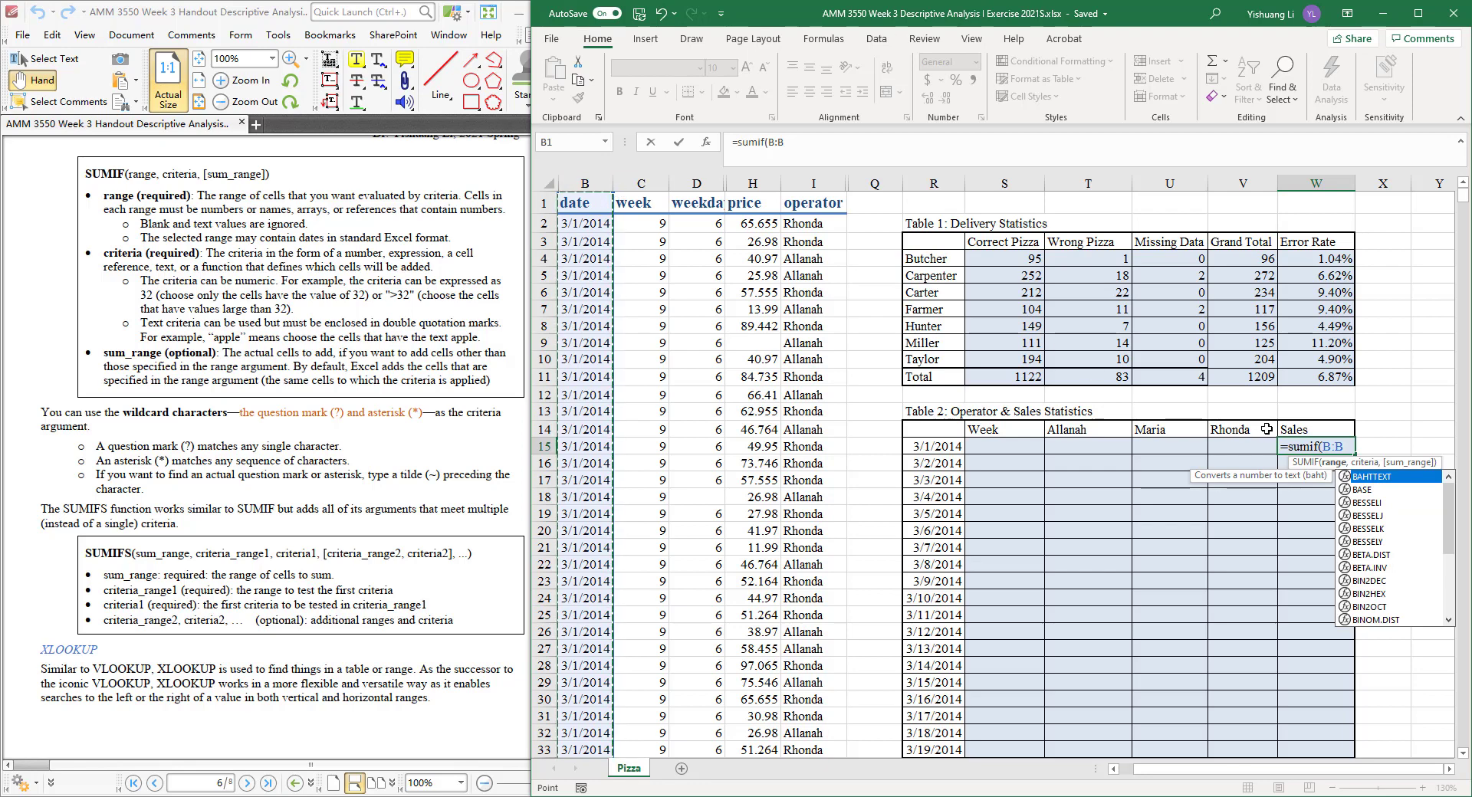
# Add R15 (3/1/2014) as the criteria so the formula reads =sumif(B:B,R15,
pyautogui.write(',')
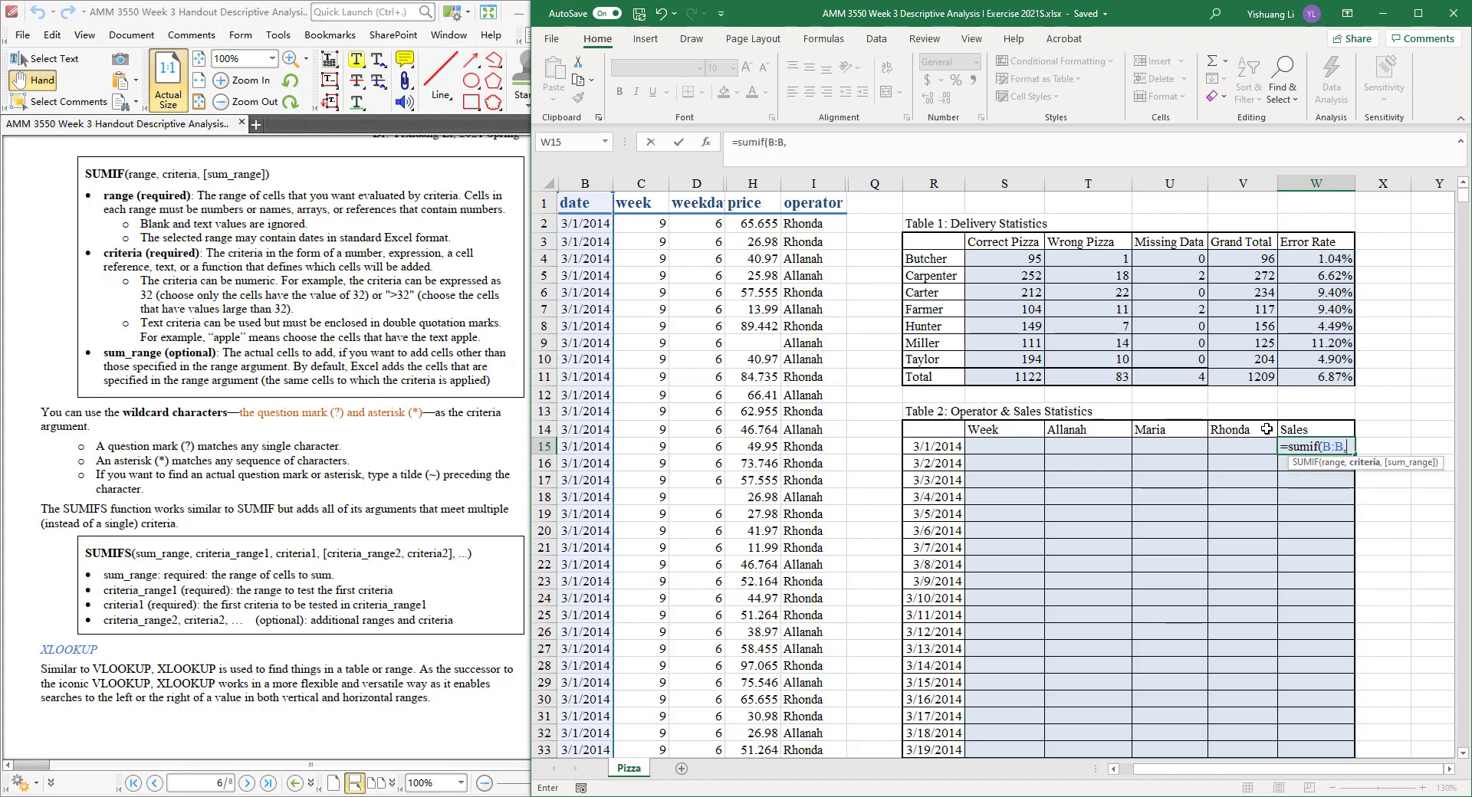
pyautogui.click(937, 448)
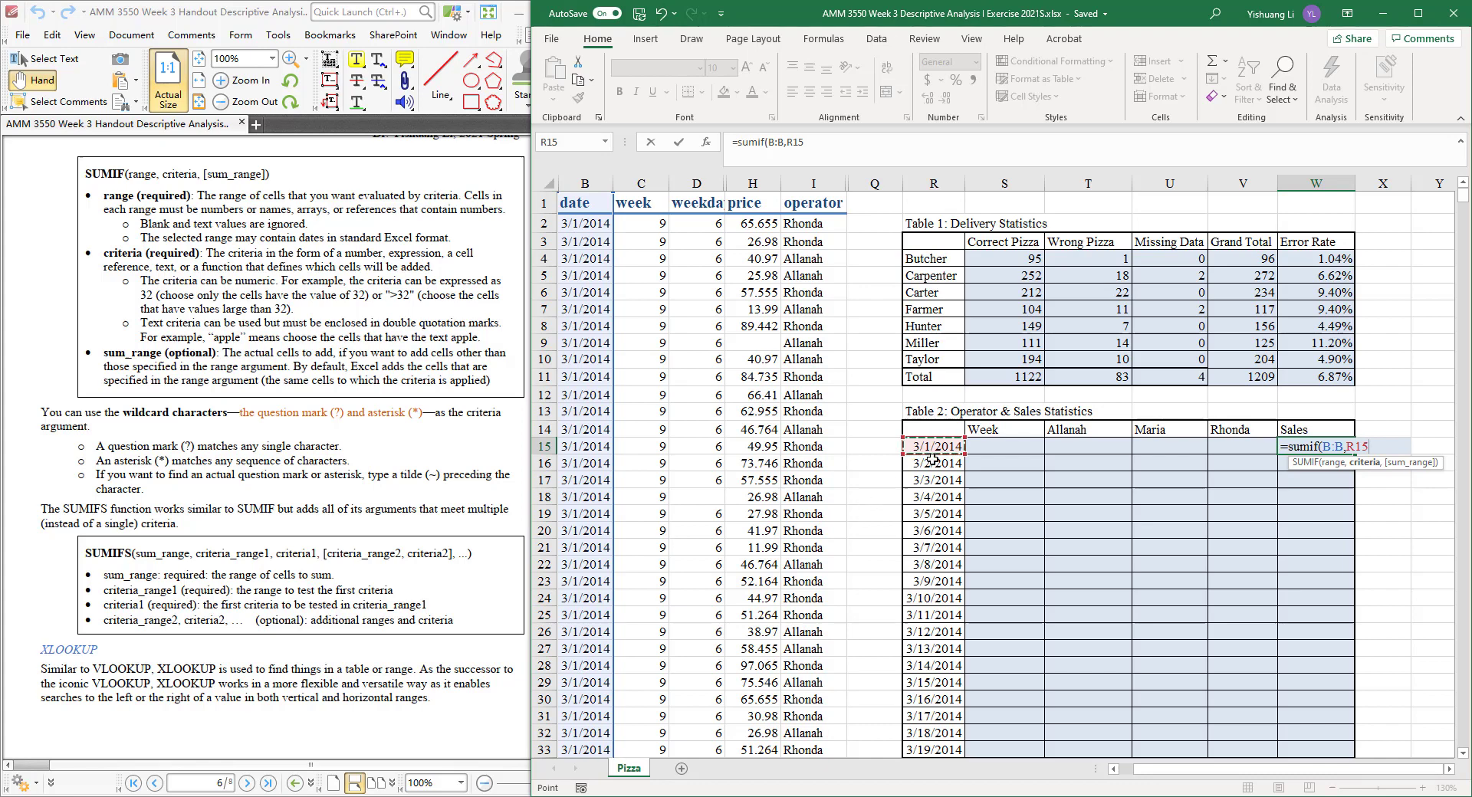
pyautogui.write(',')
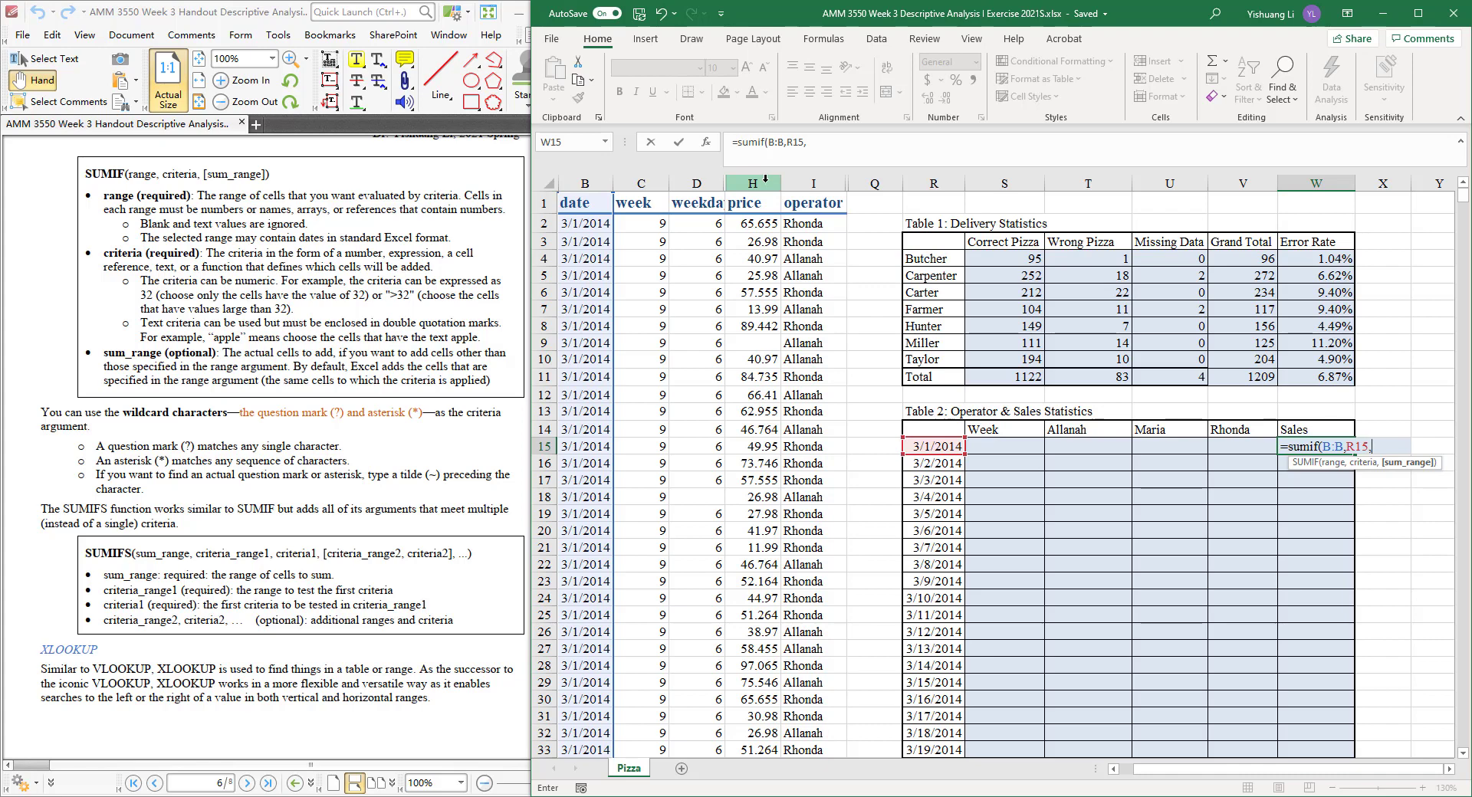
# Complete =SUMIF(B:B,R15,H:H) to total column H prices, giving 2062.878 in W15
pyautogui.click(763, 178)
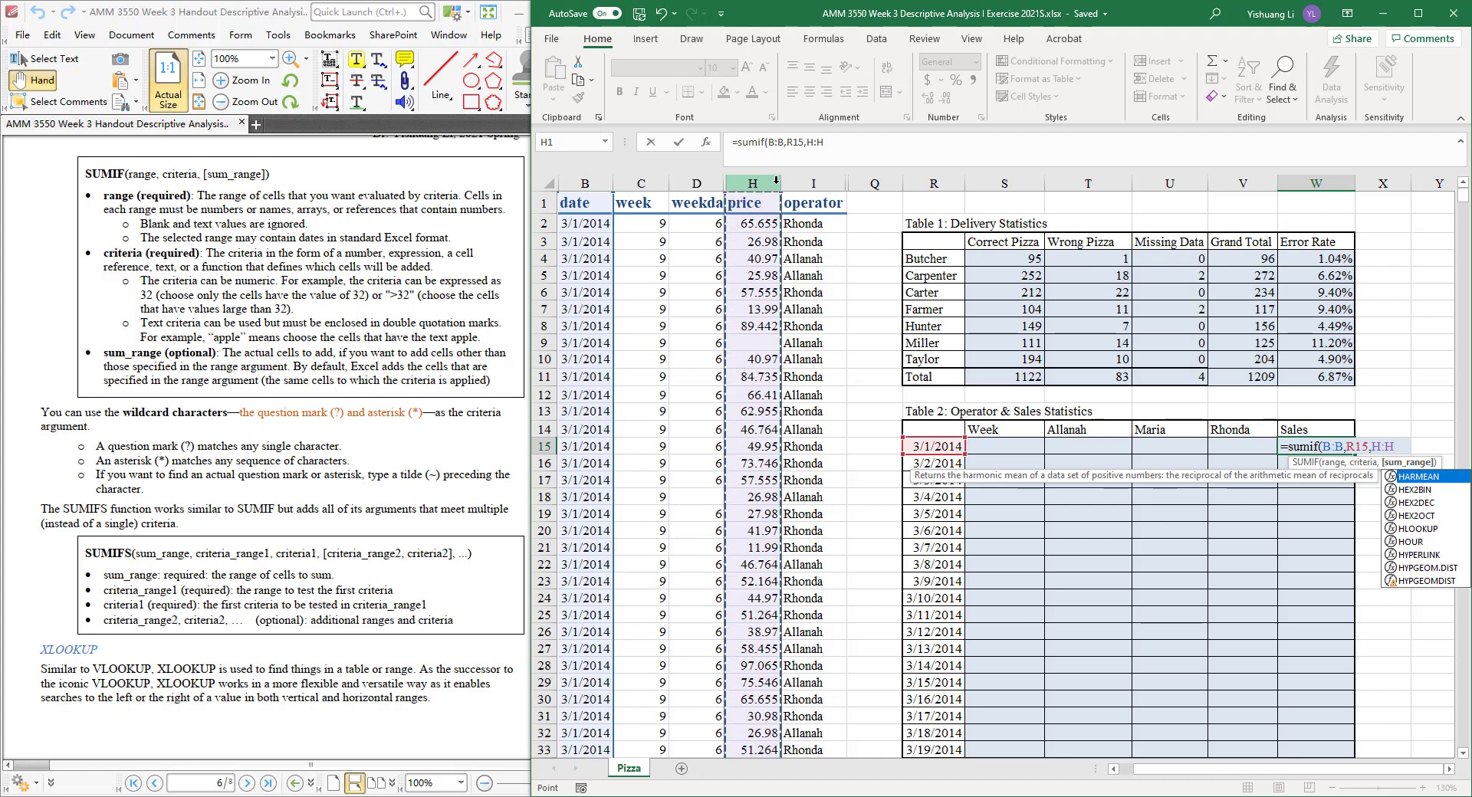
pyautogui.write(')')
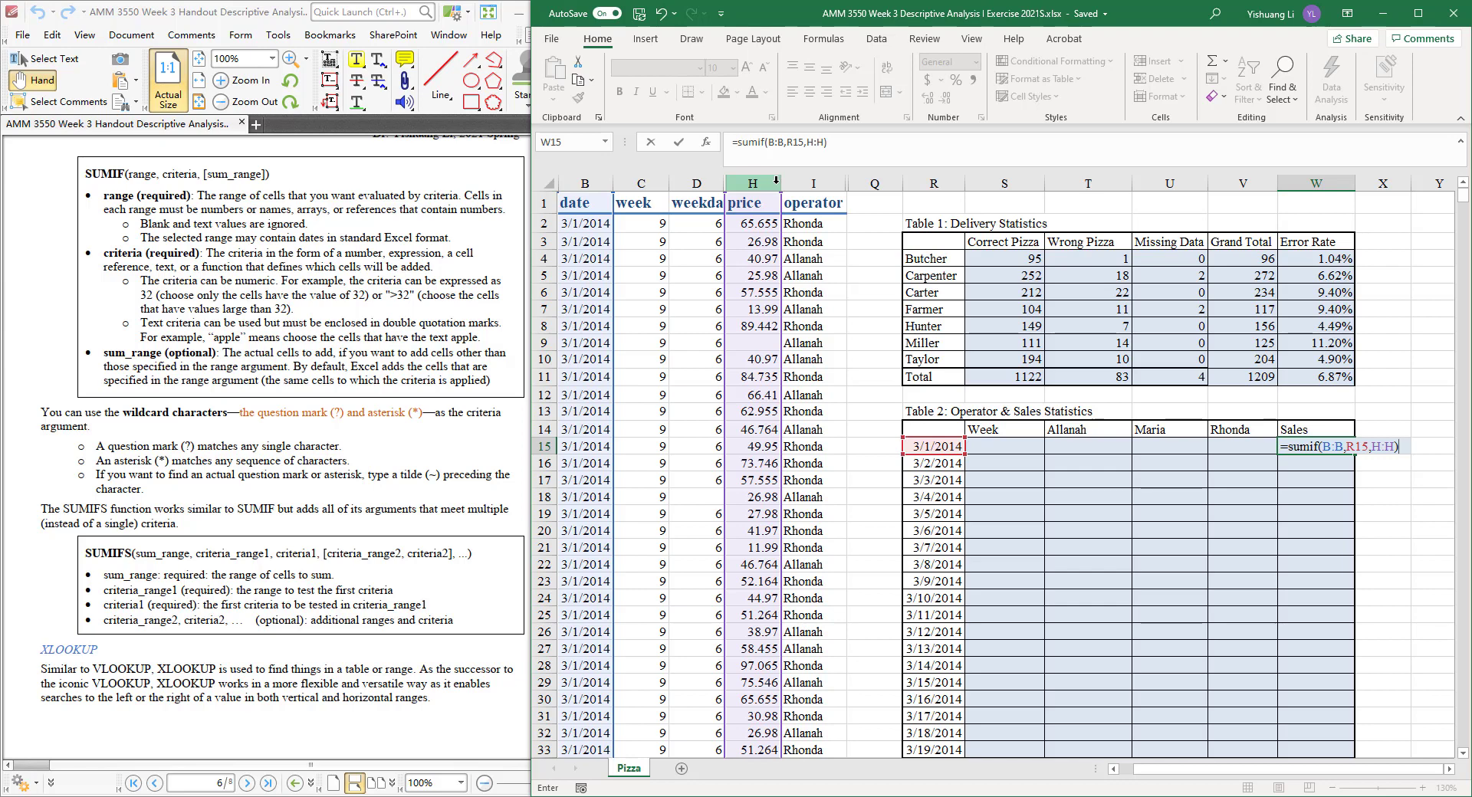
pyautogui.press('Return')
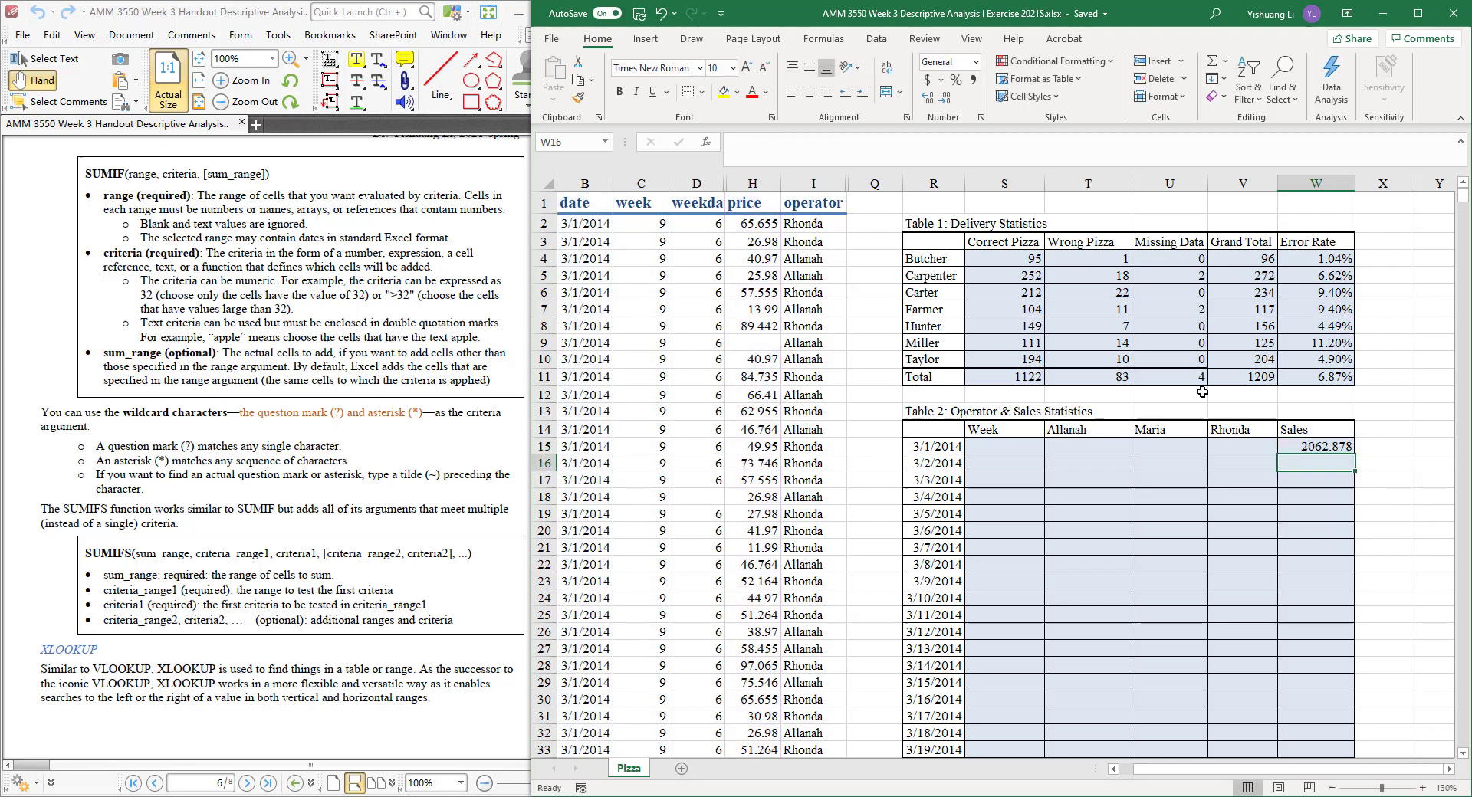
pyautogui.click(1293, 452)
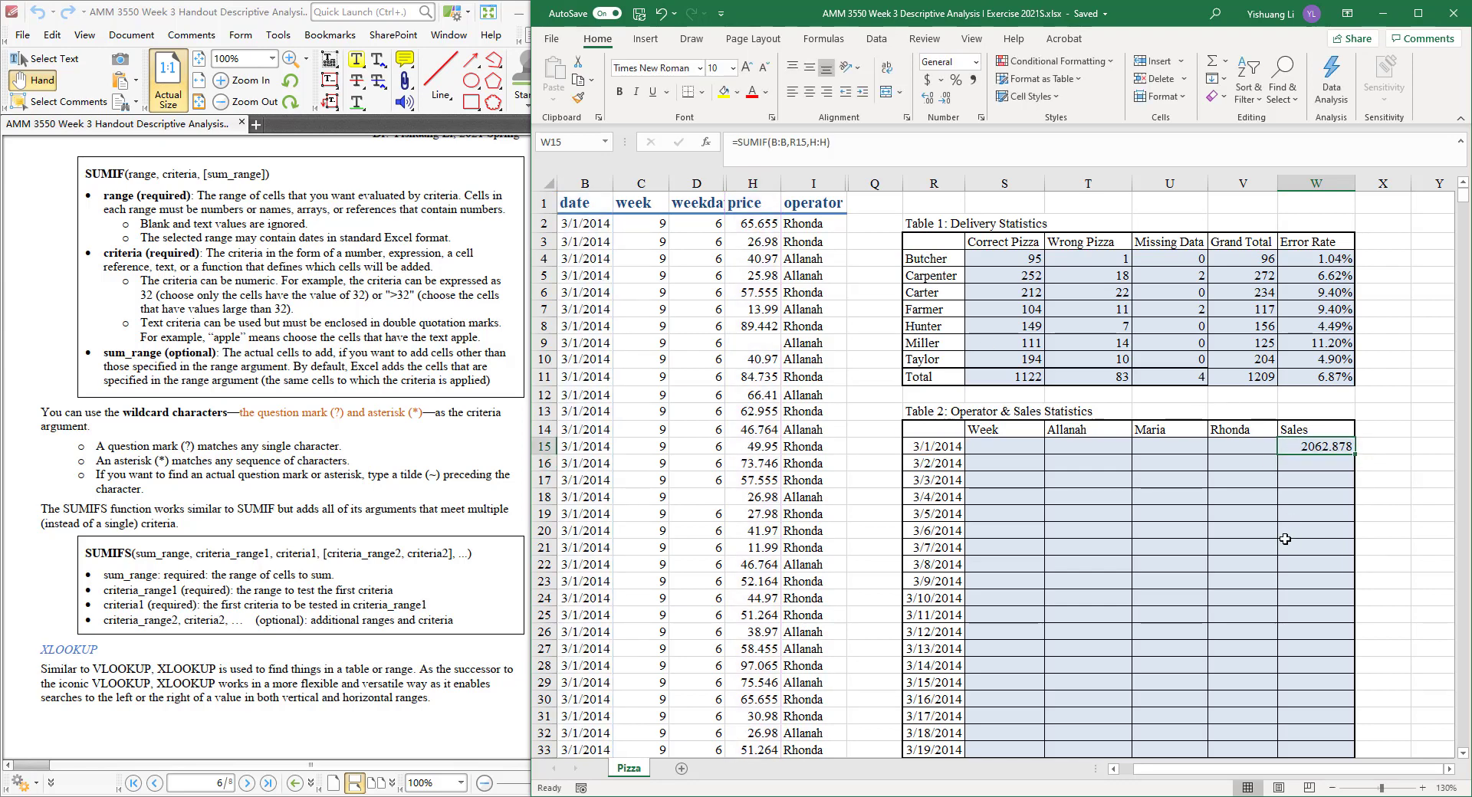
# Format W15 as Currency and fill its SUMIF formula down to W45 for 3/31/2014
pyautogui.click(977, 63)
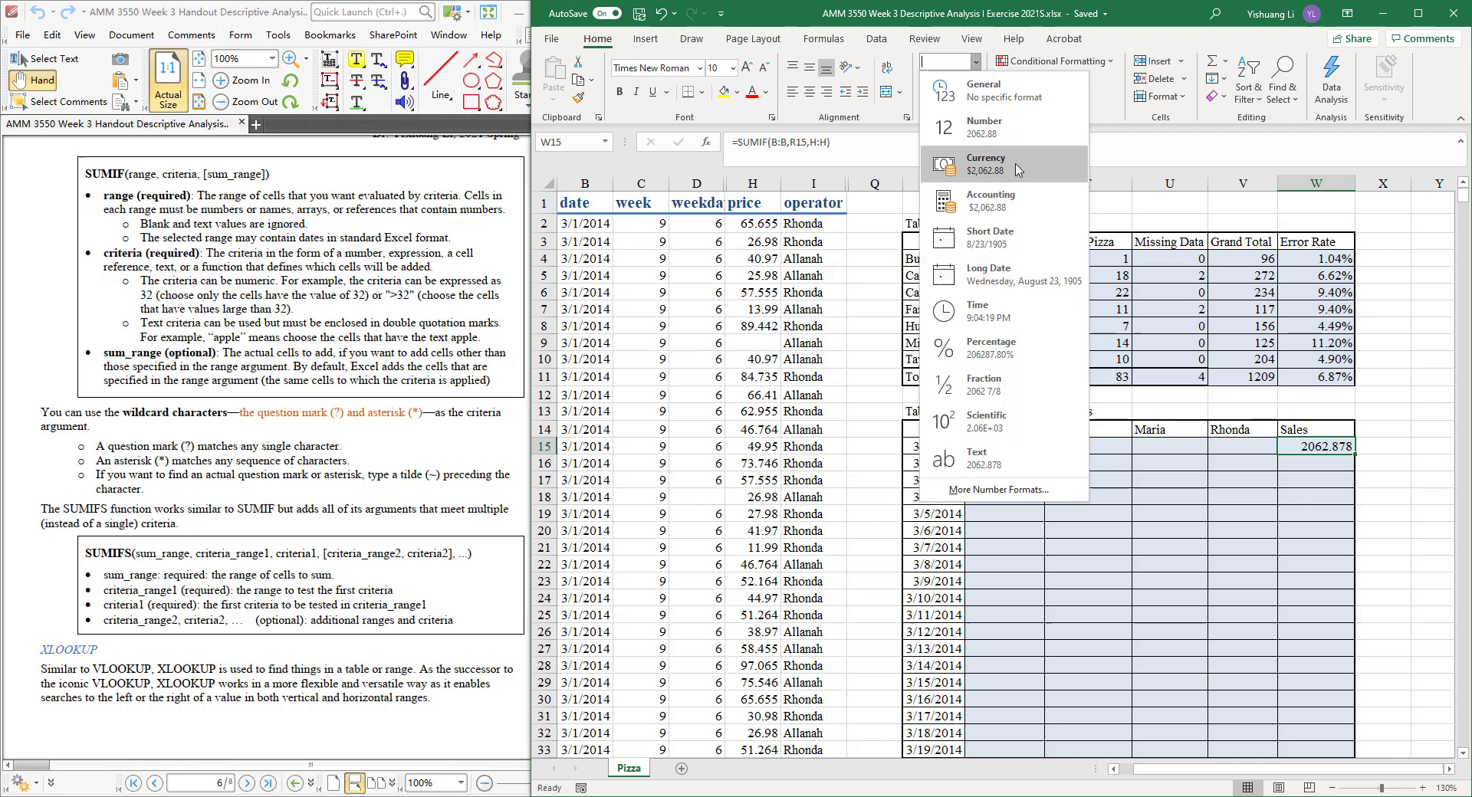
pyautogui.click(1016, 170)
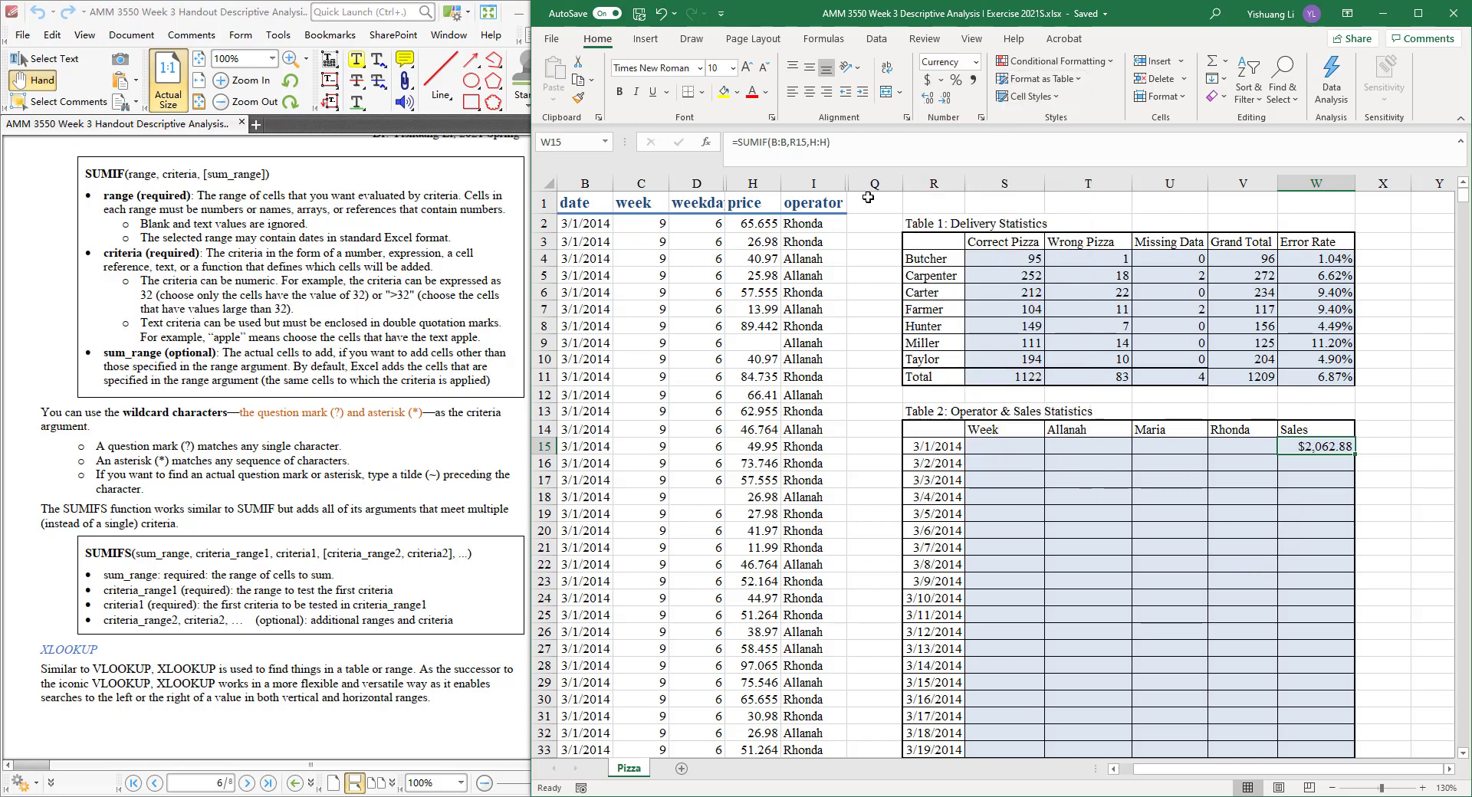
pyautogui.moveTo(1355, 455); pyautogui.dragTo(1318, 700)
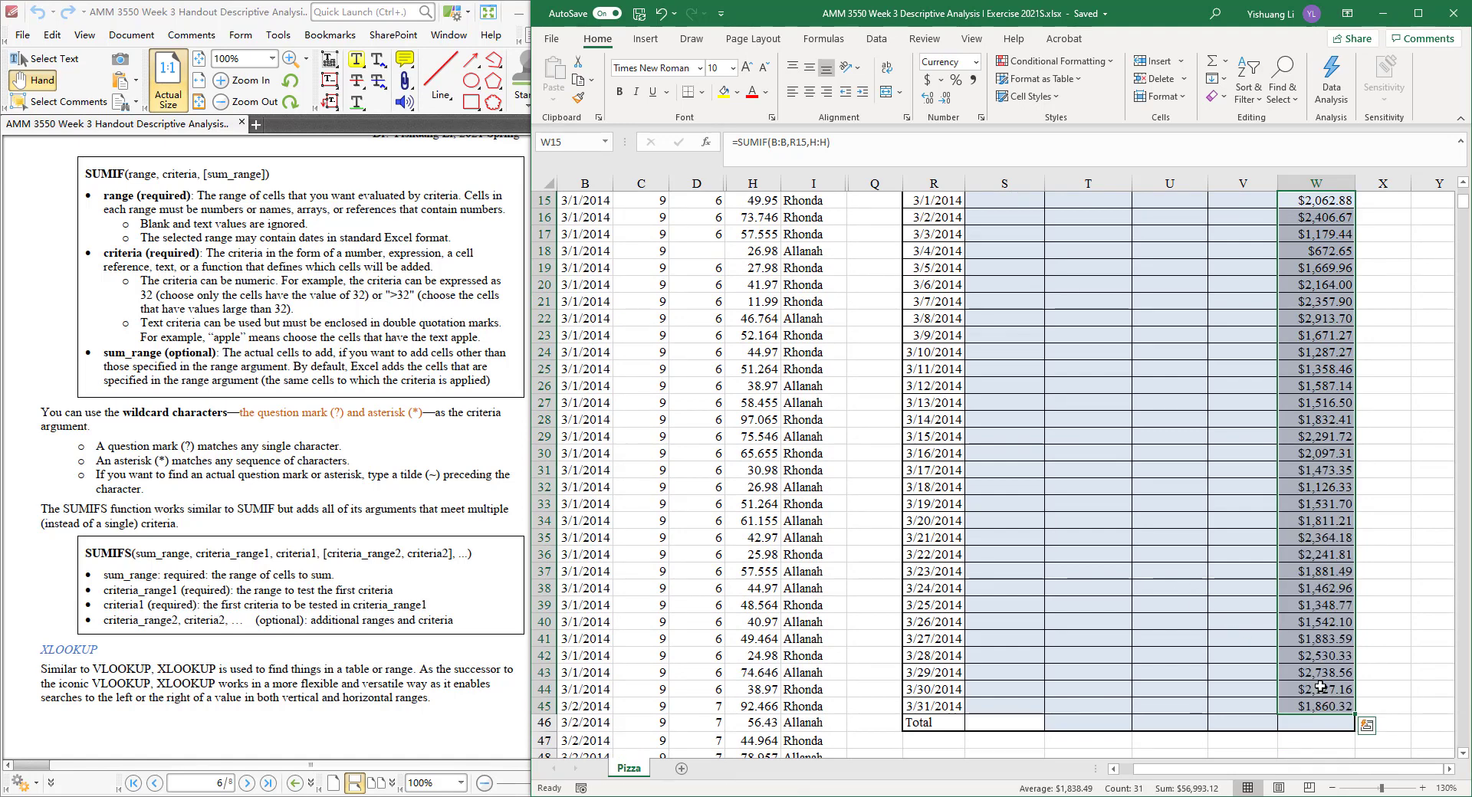
pyautogui.doubleClick(1320, 654)
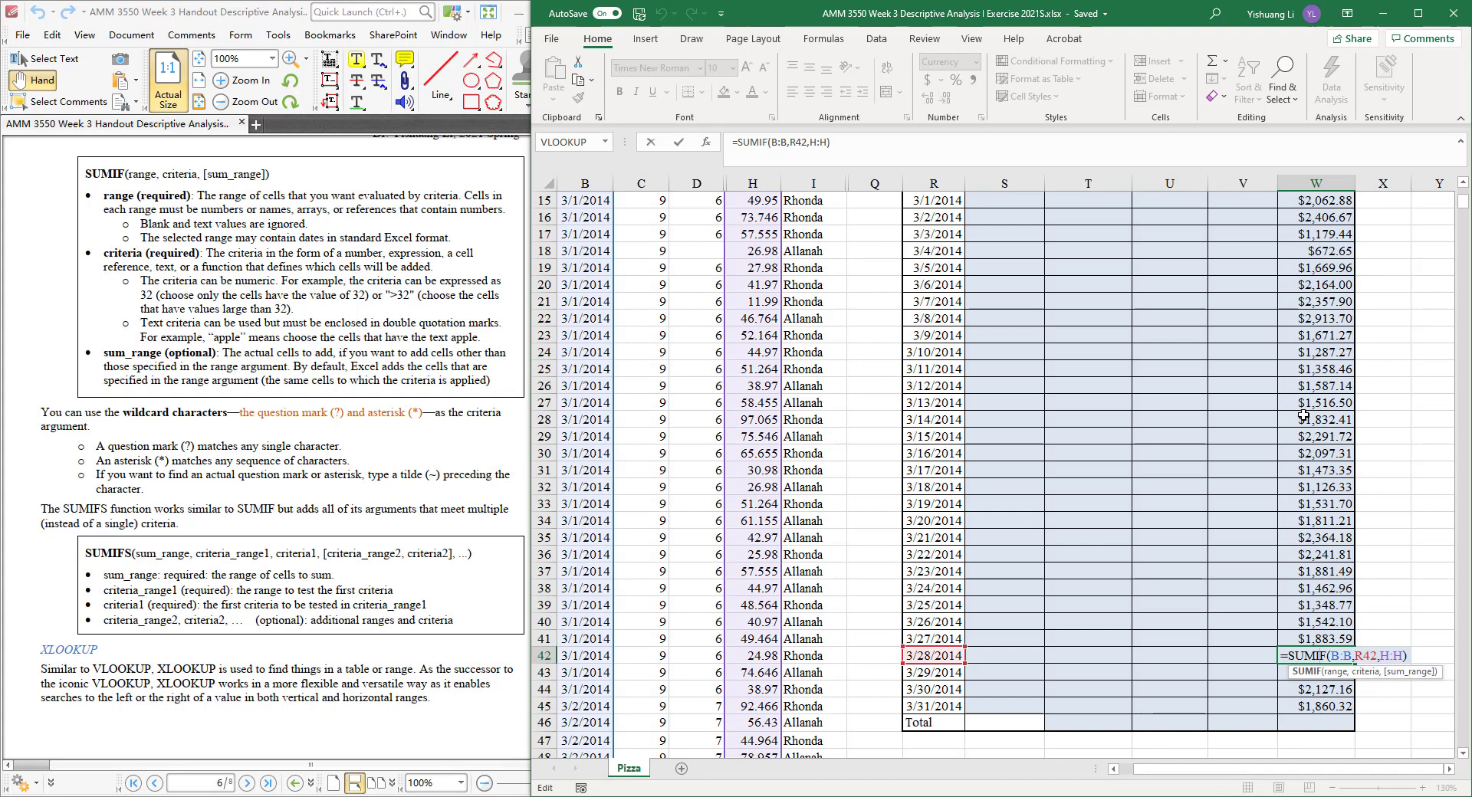
pyautogui.press('Return')
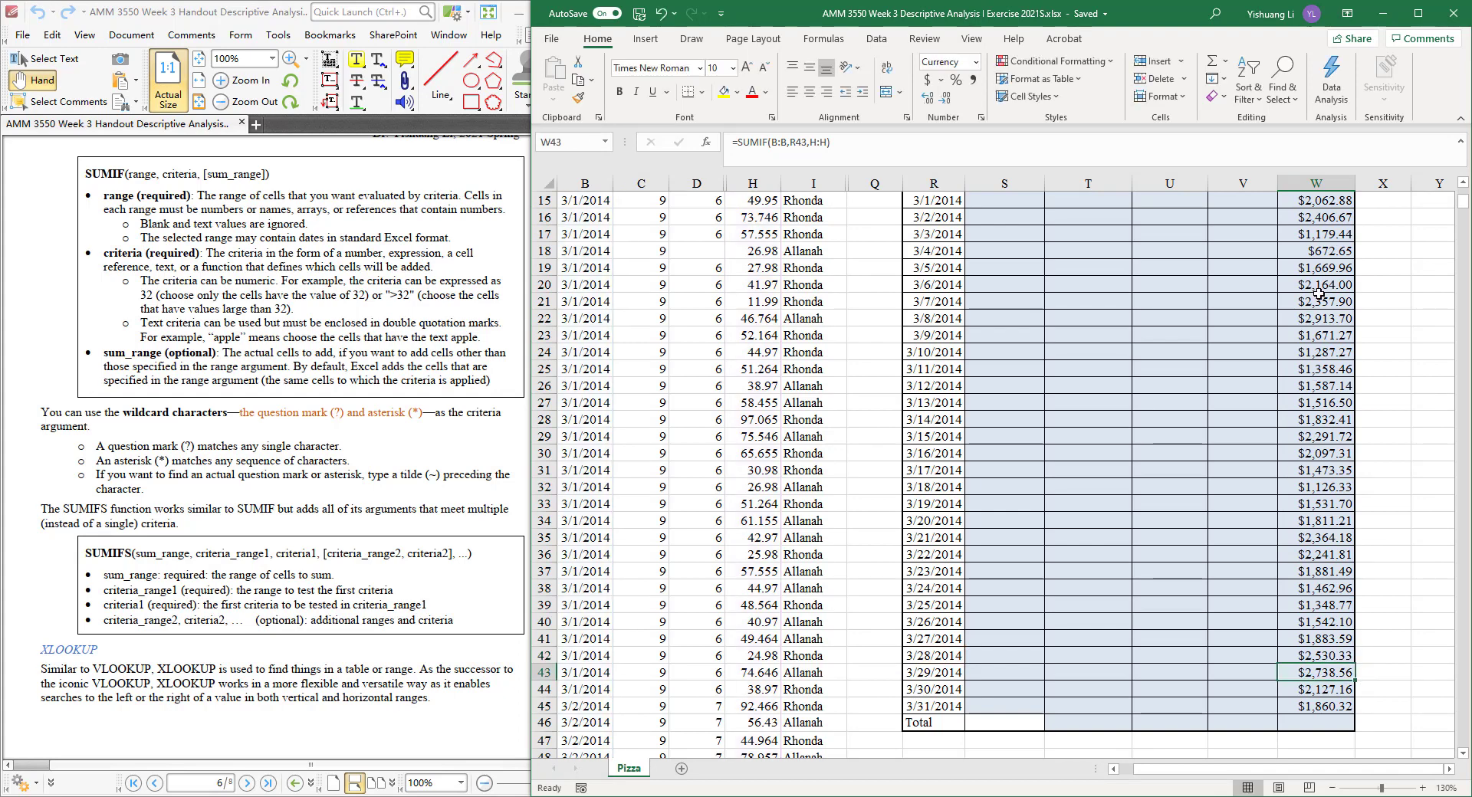
pyautogui.click(1316, 251)
pyautogui.click(1317, 284)
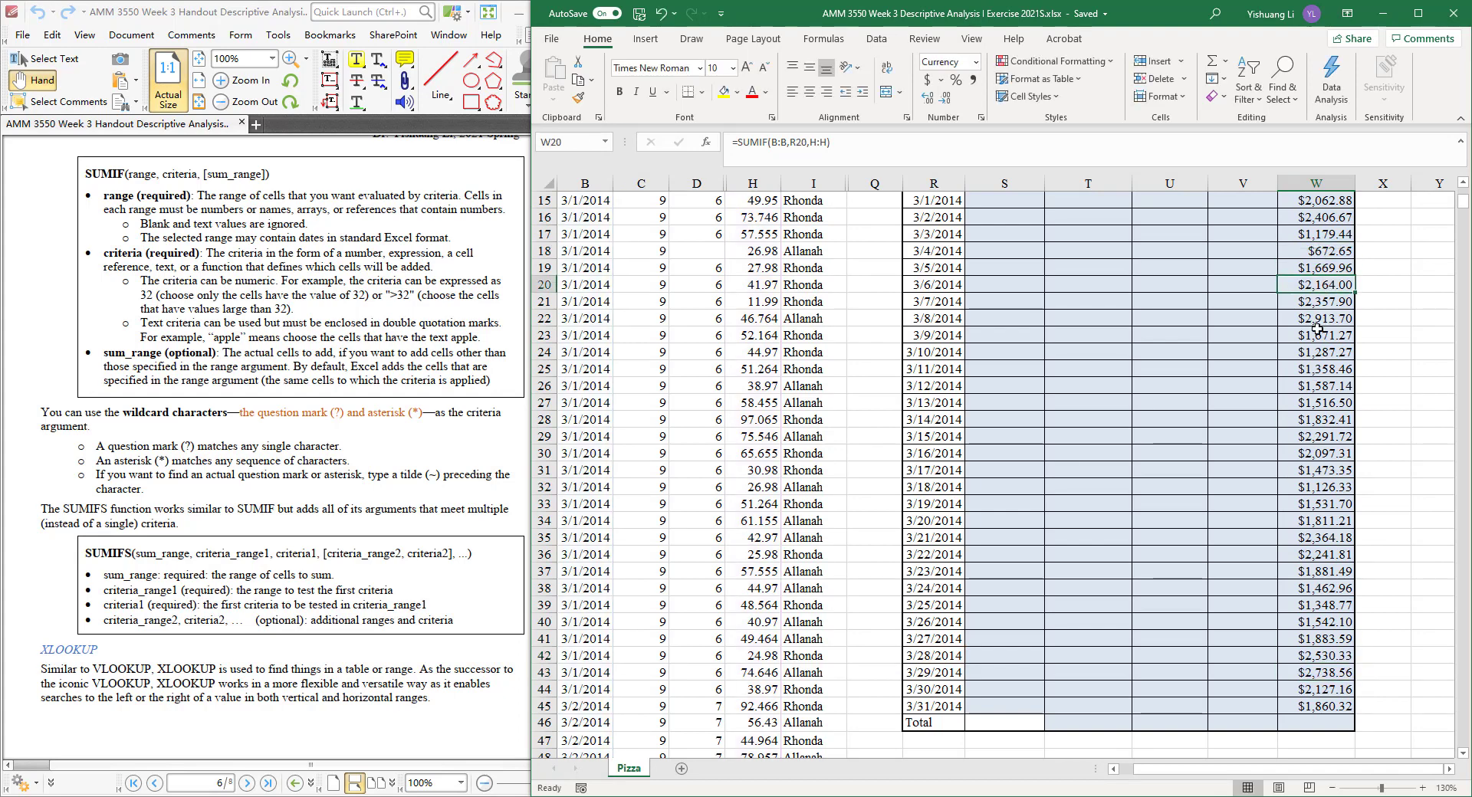
pyautogui.click(1320, 352)
pyautogui.click(1318, 369)
pyautogui.click(1319, 386)
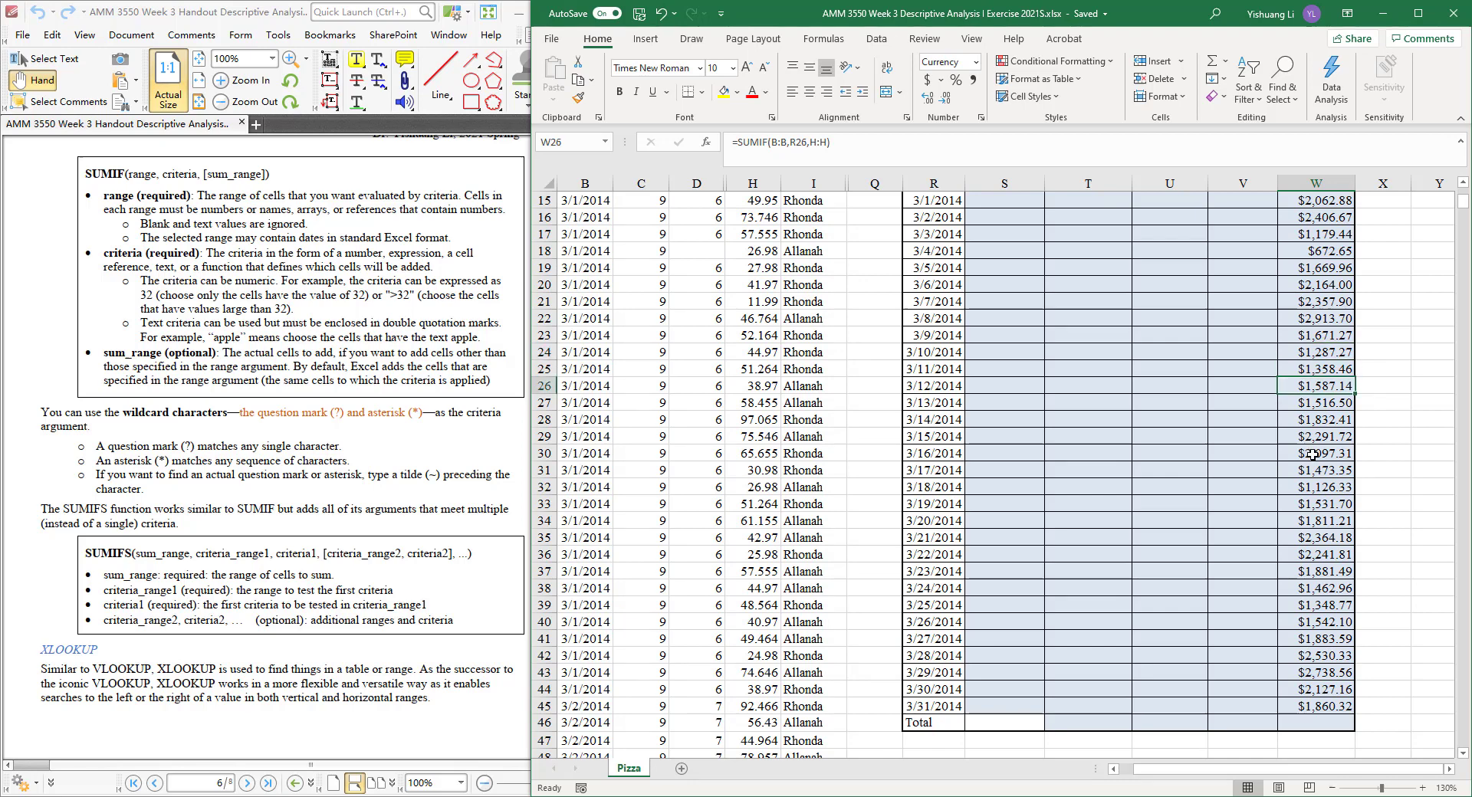
pyautogui.click(1316, 453)
pyautogui.doubleClick(1320, 453)
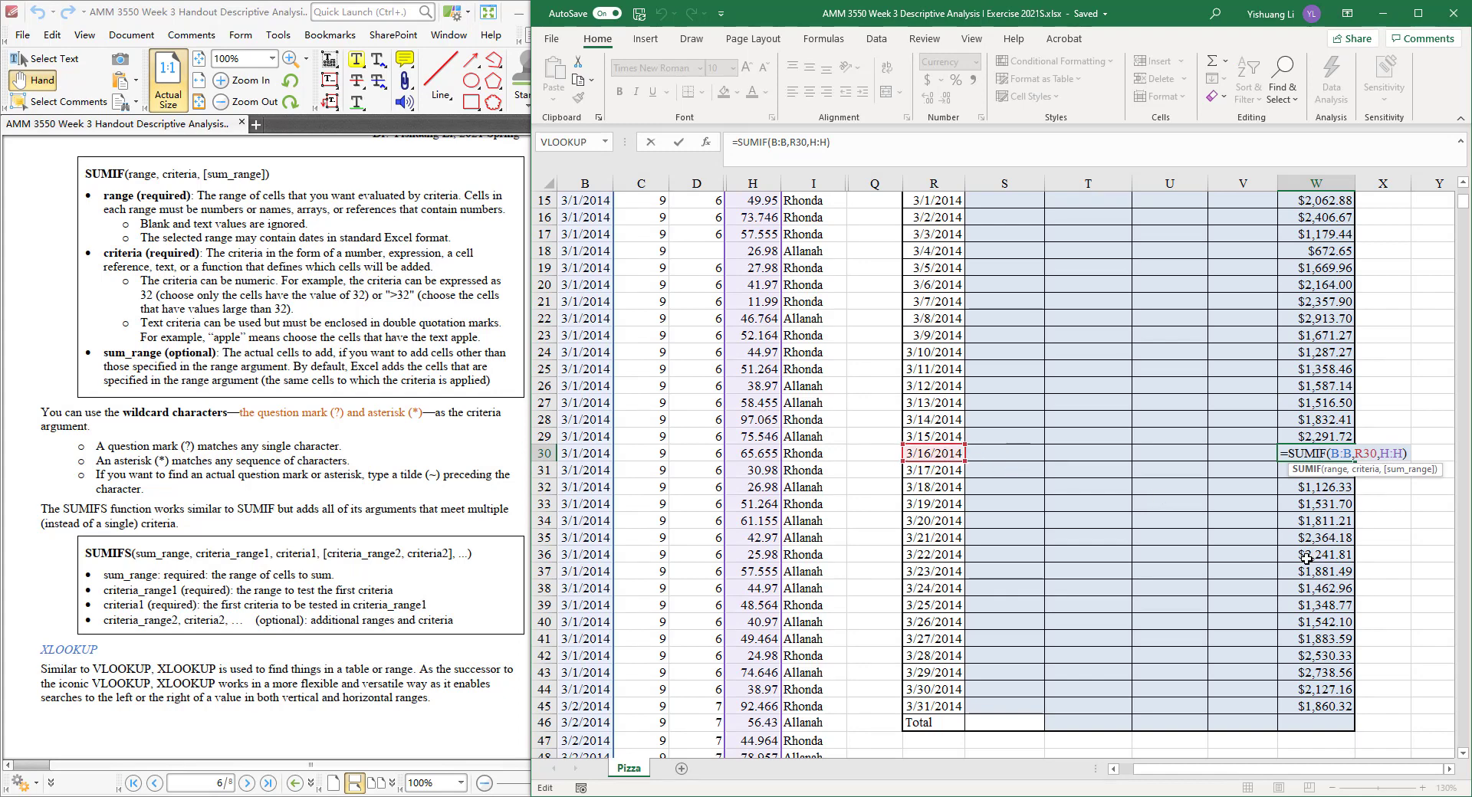
pyautogui.press('Return')
pyautogui.scroll(5, 1071, 417)
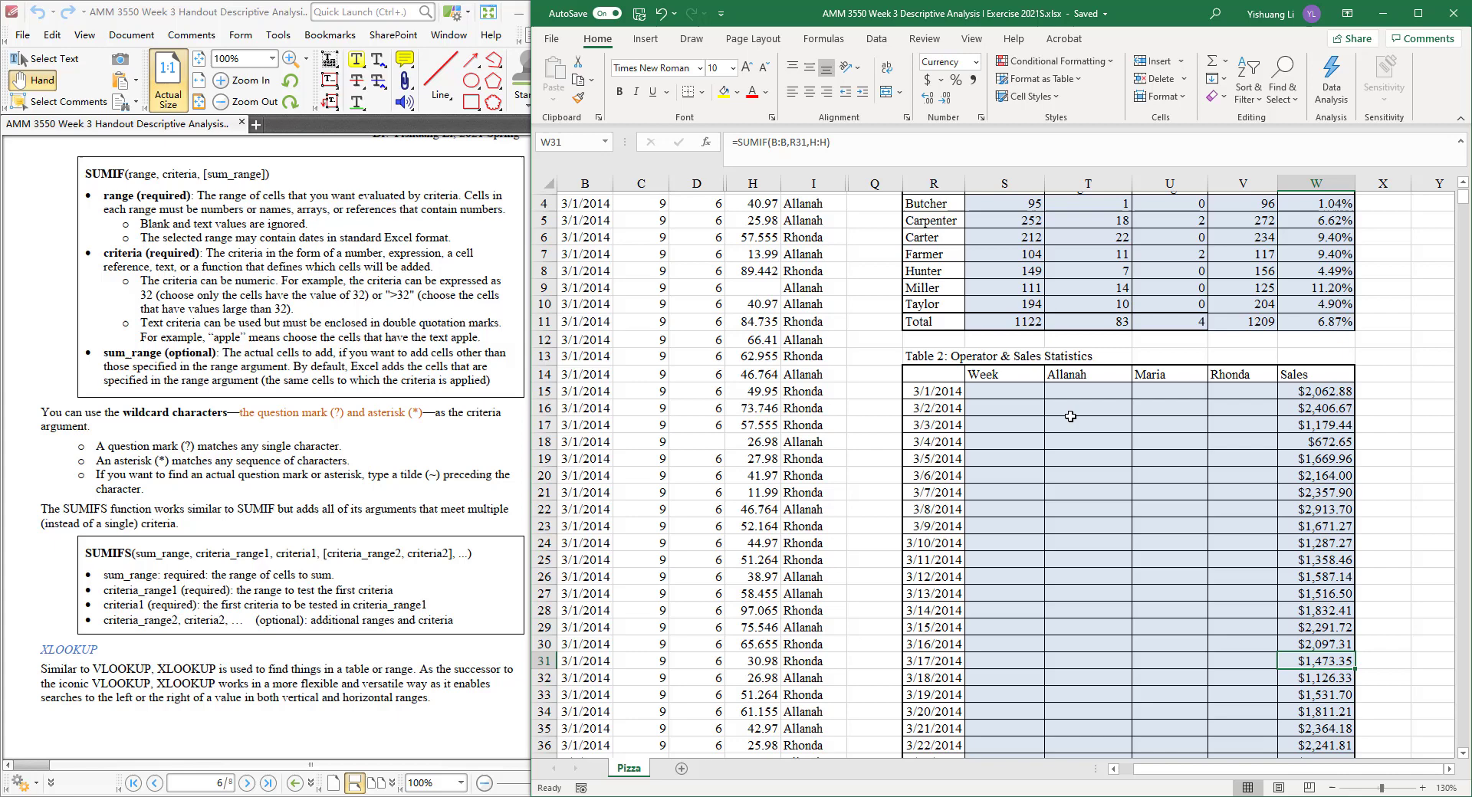
pyautogui.click(1001, 445)
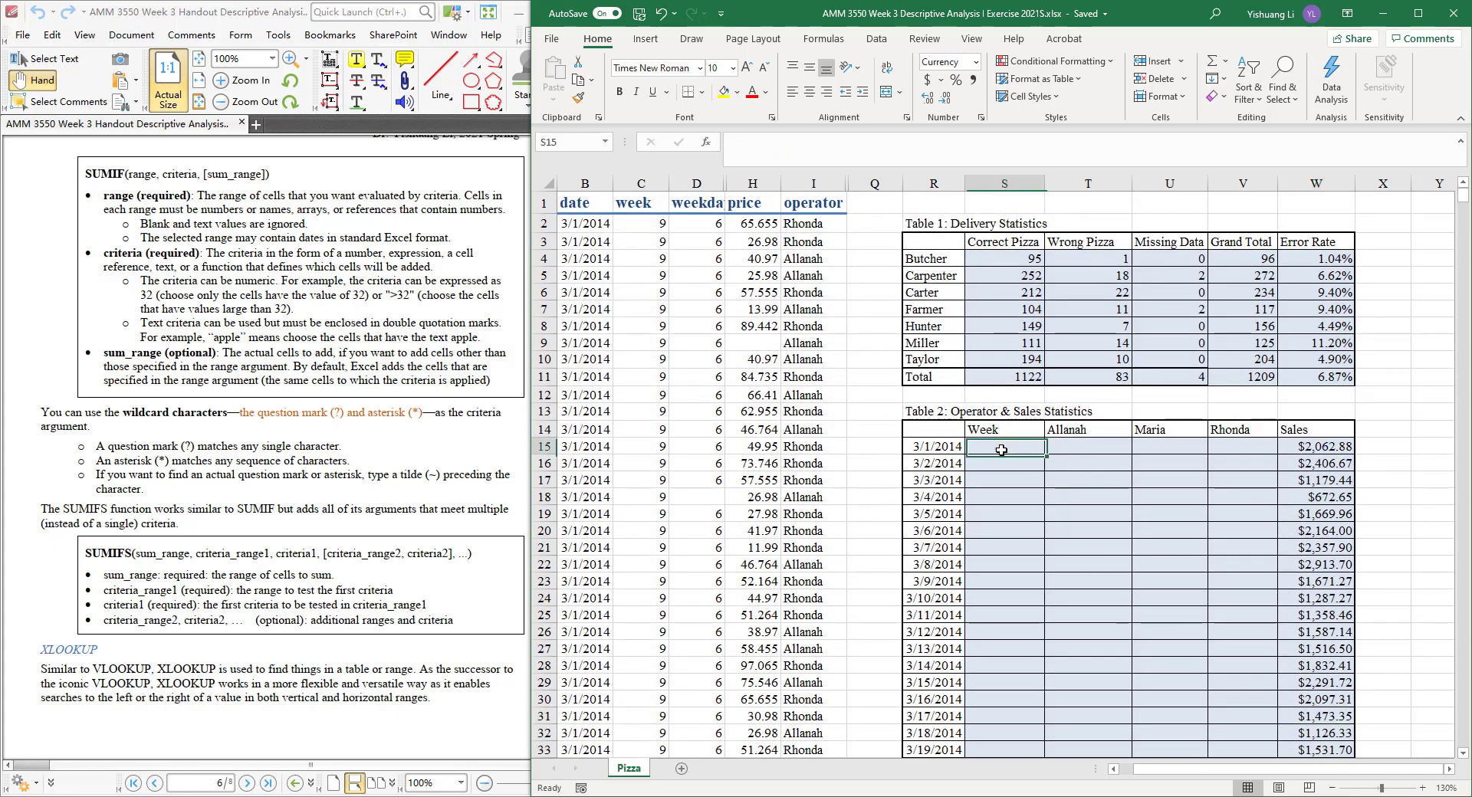
# Scroll the PDF handout to the XLOOKUP syntax and worked example on page 7, then return to Excel
pyautogui.click(344, 521)
pyautogui.moveTo(345, 522); pyautogui.dragTo(344, 519)
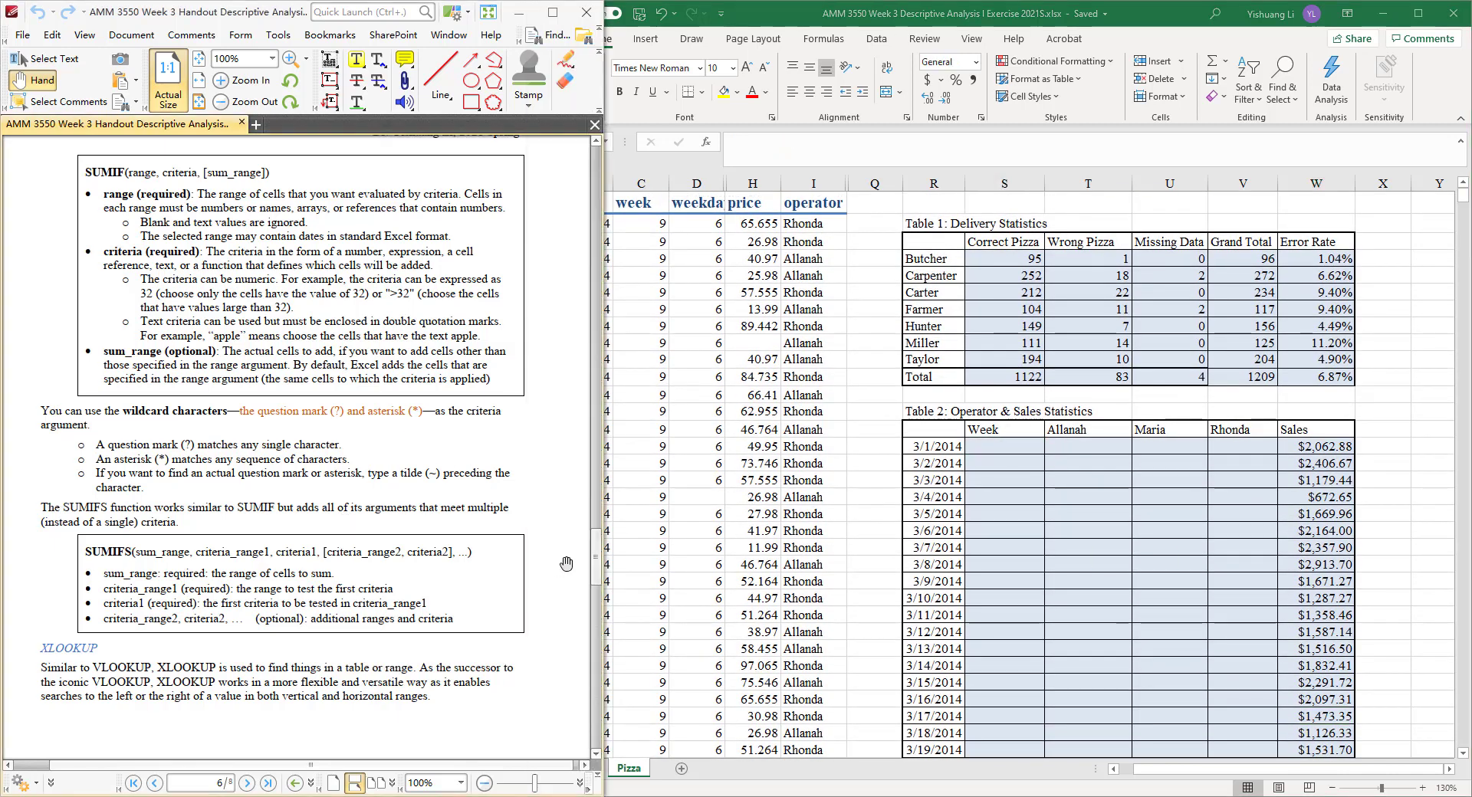
pyautogui.moveTo(600, 548); pyautogui.dragTo(602, 593)
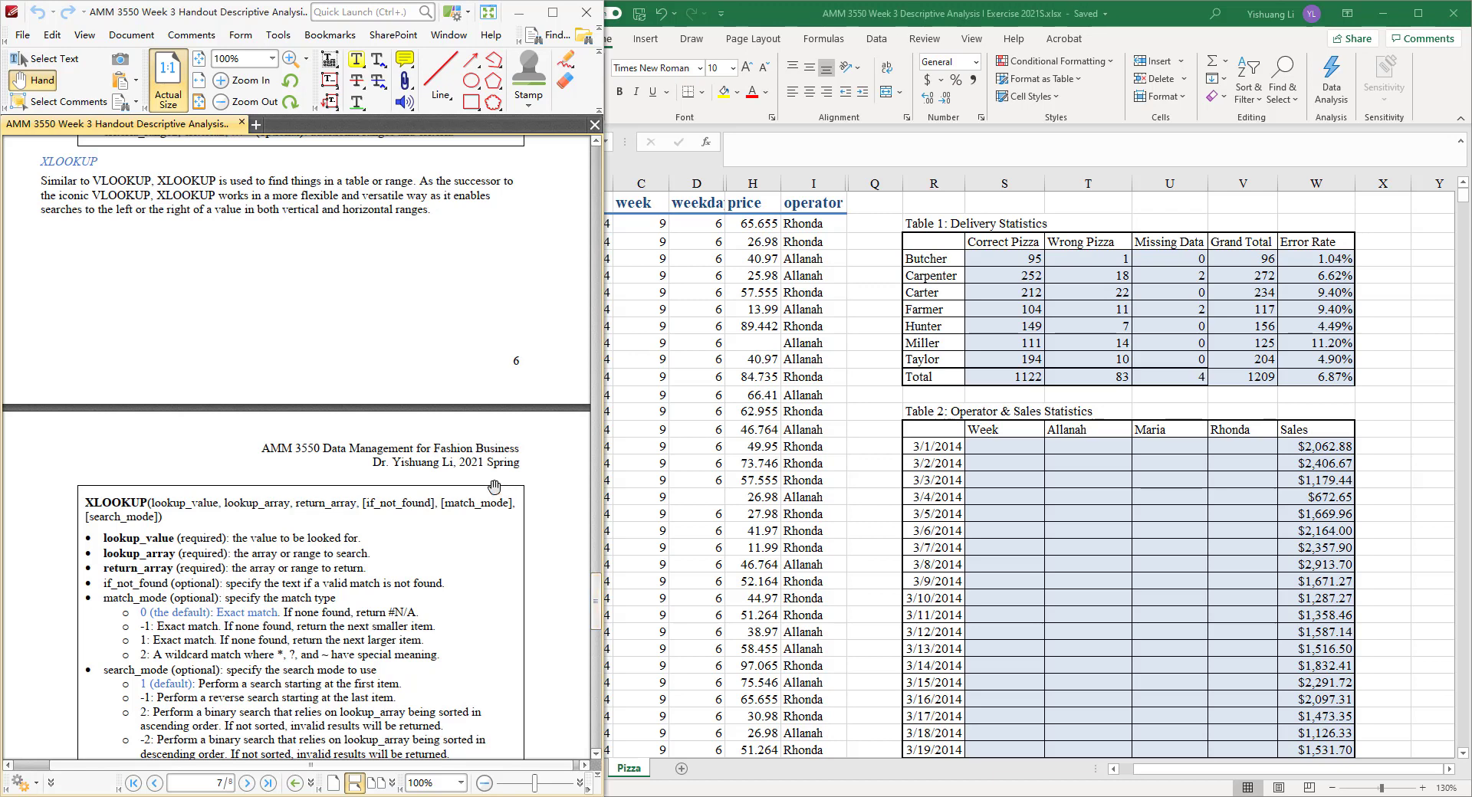
pyautogui.click(801, 515)
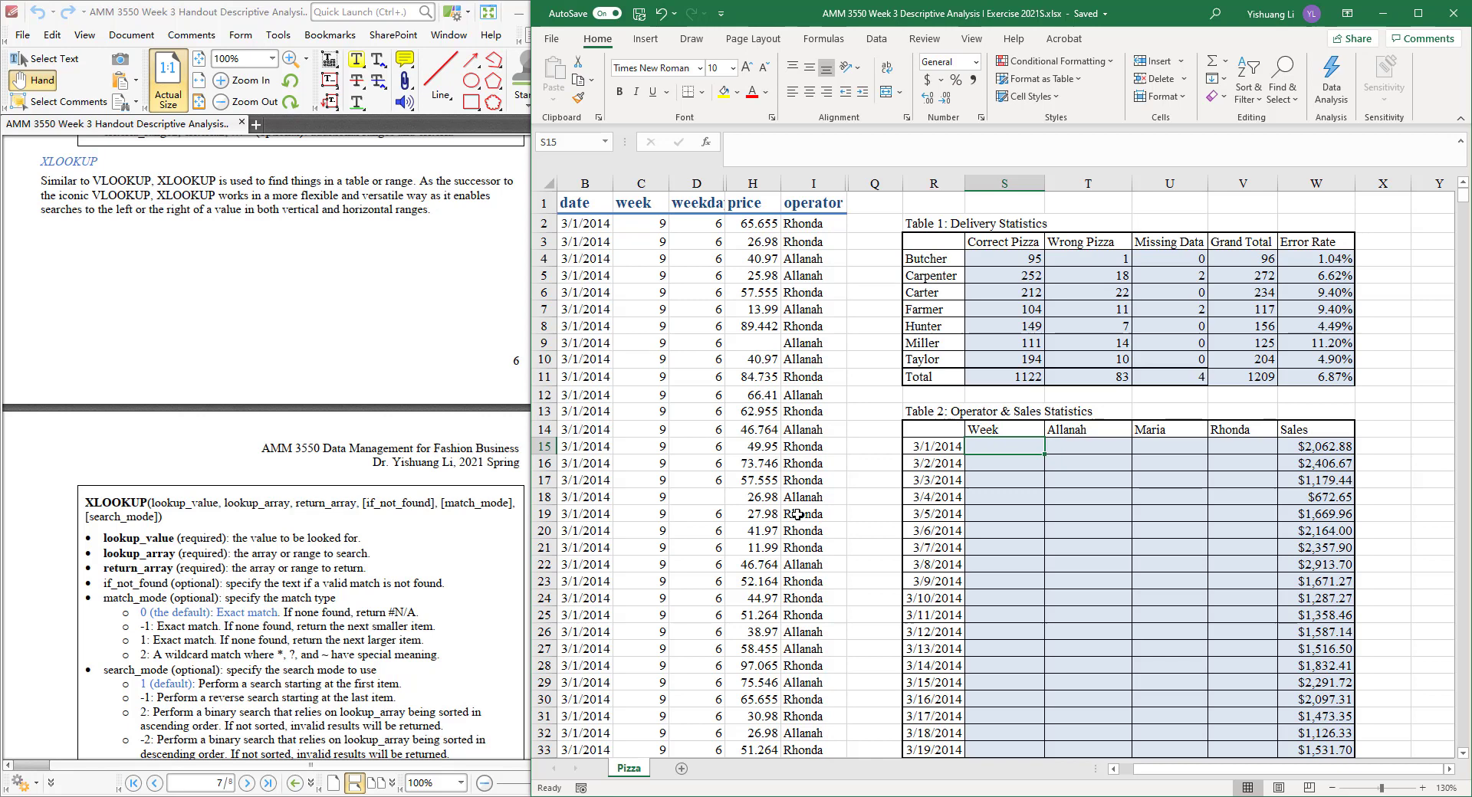
pyautogui.click(397, 570)
pyautogui.scroll(-5, 395, 407)
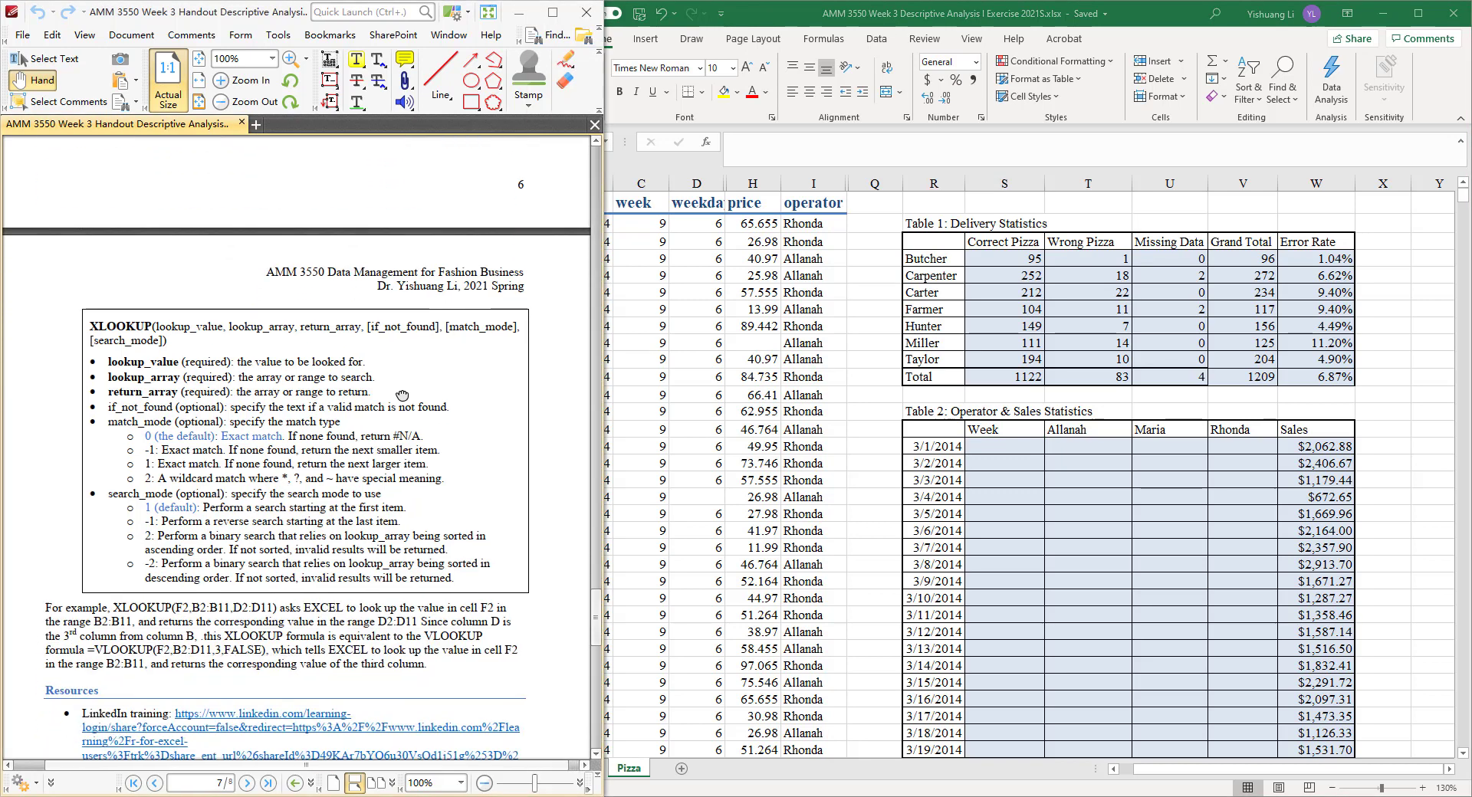
pyautogui.click(1025, 564)
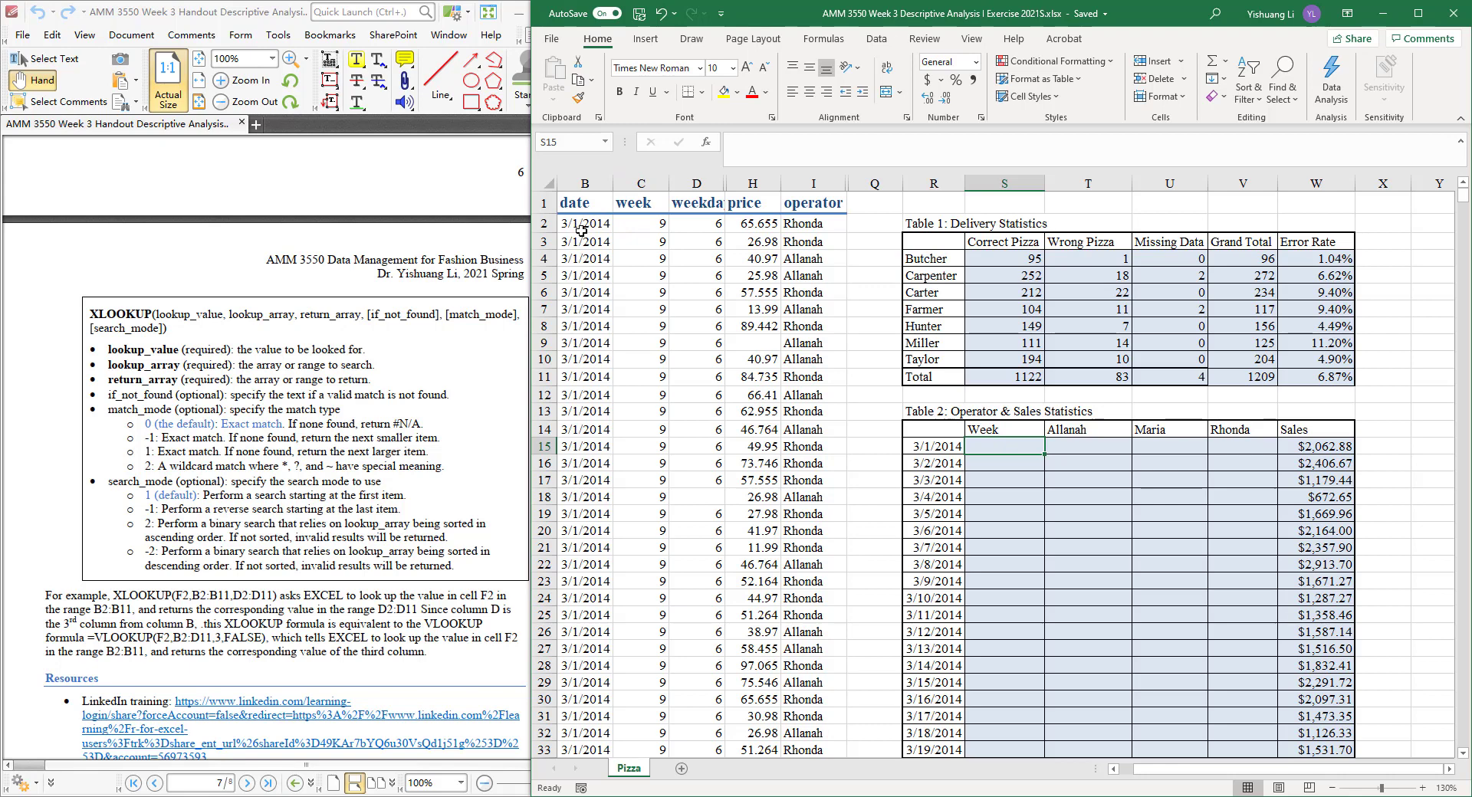
# Check the week value in C2, then begin a formula with = in Week cell S15
pyautogui.click(638, 231)
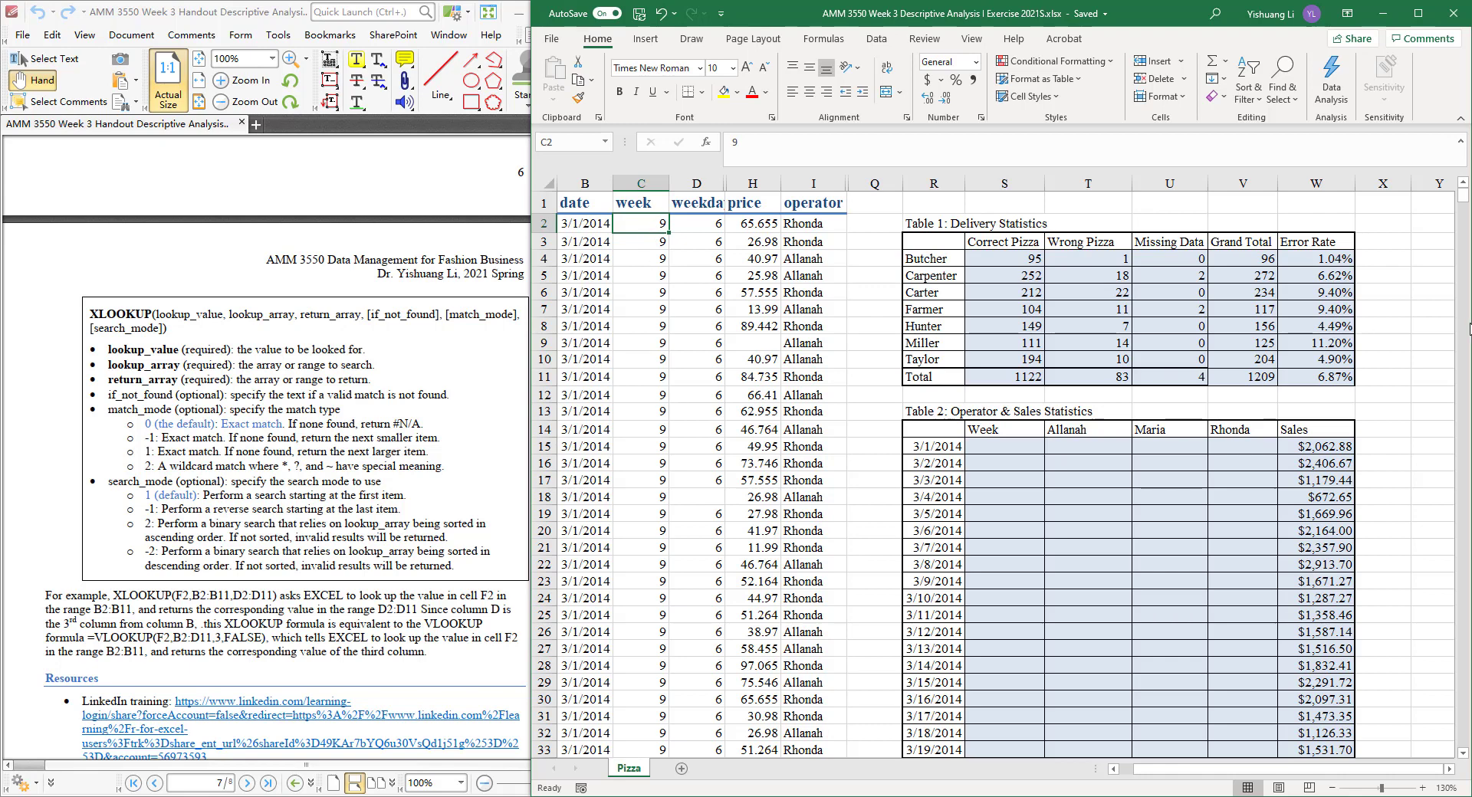
pyautogui.moveTo(1463, 201); pyautogui.dragTo(1465, 243)
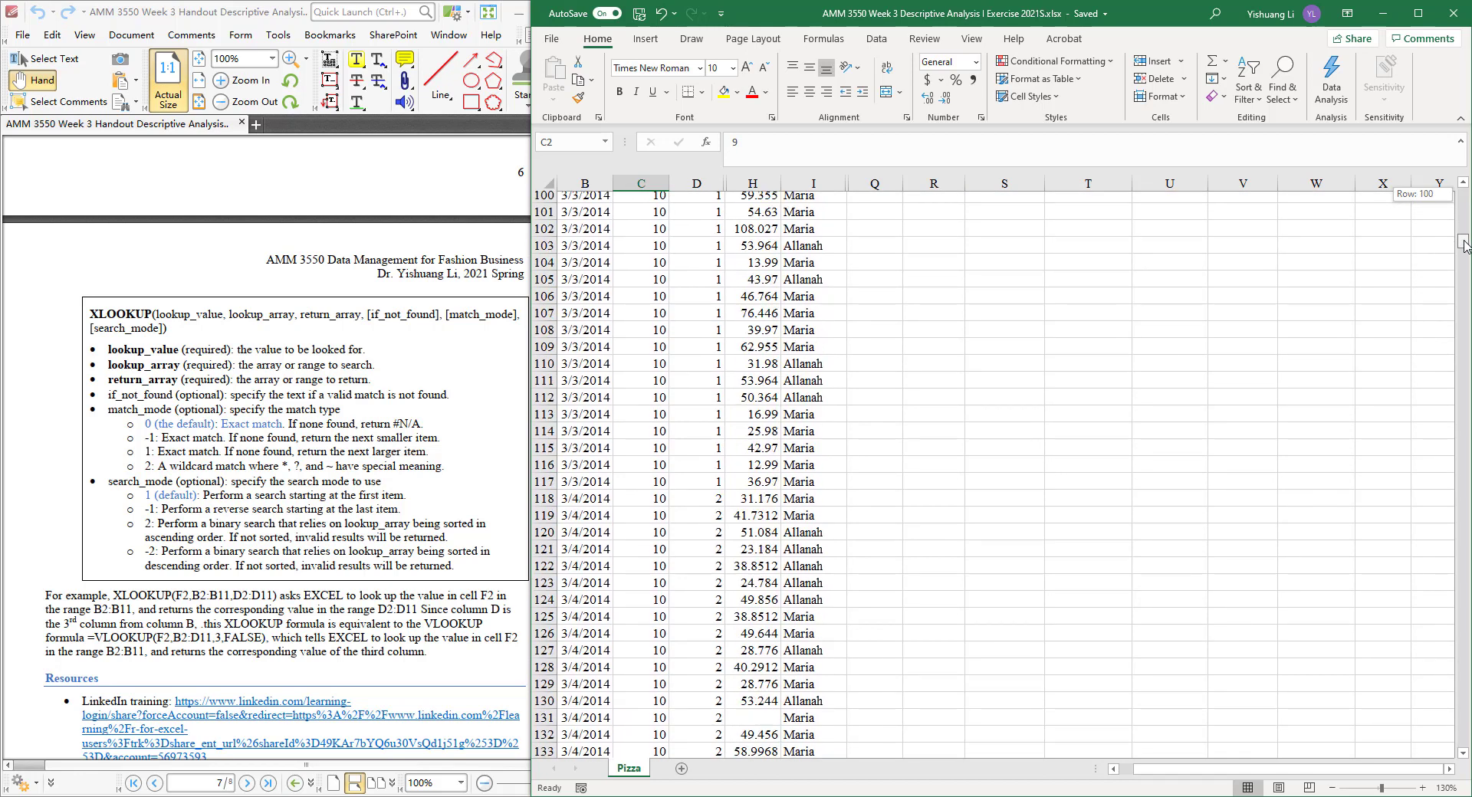
pyautogui.moveTo(1465, 244); pyautogui.dragTo(1466, 192)
pyautogui.click(1000, 449)
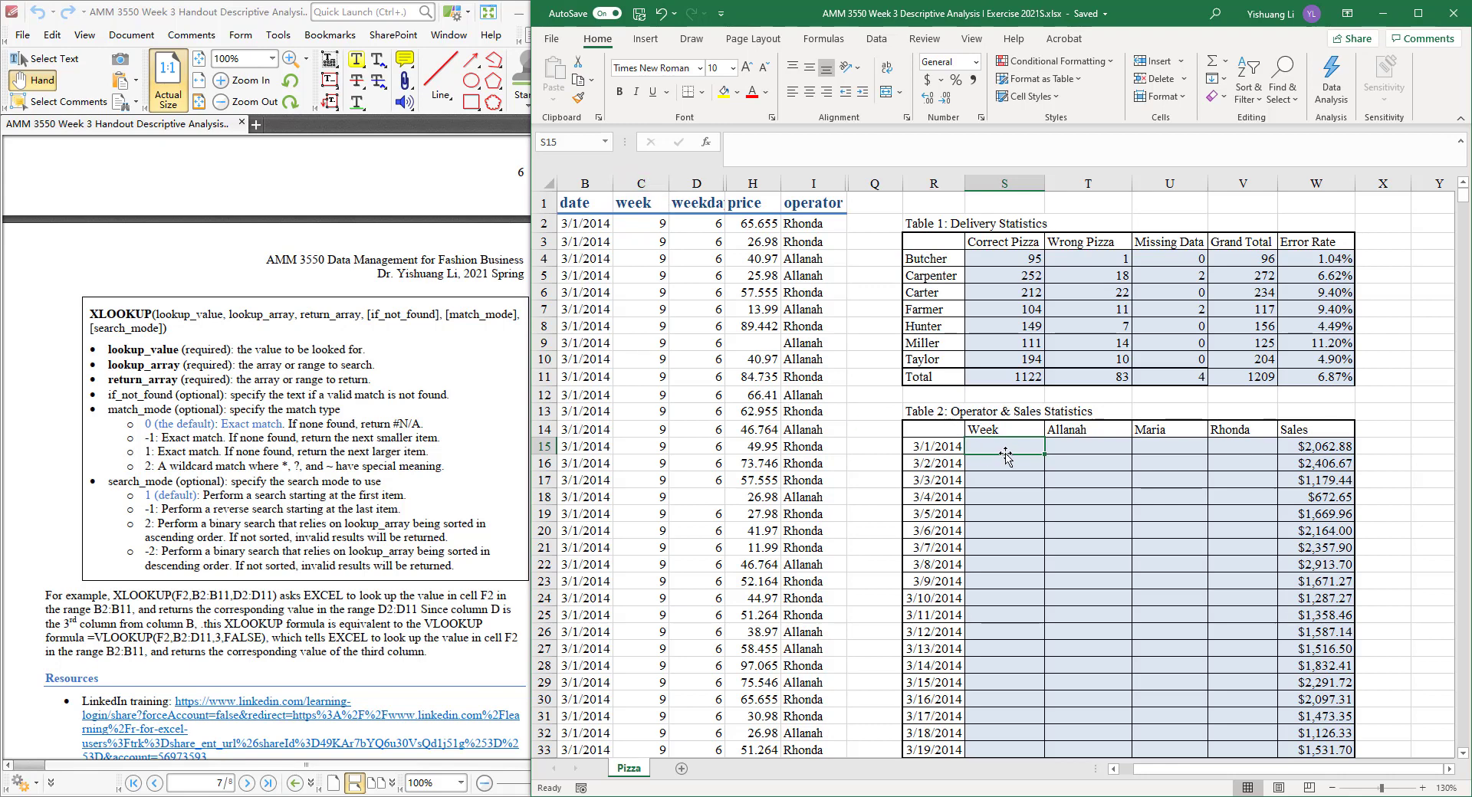
pyautogui.write('=')
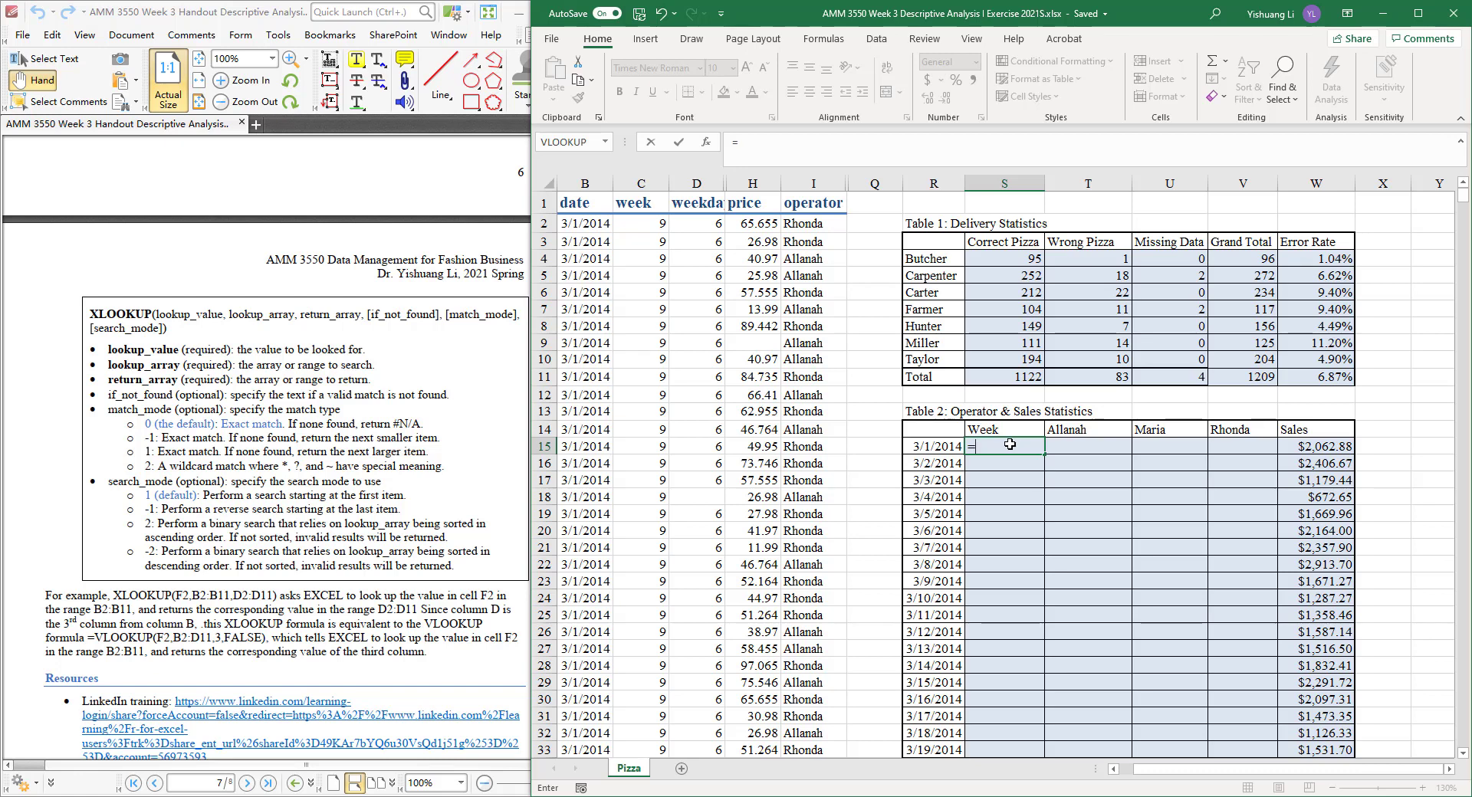
# Enter =vlookup(R15,B:C, using the R15 date and columns B through C as the table
pyautogui.write('vl')
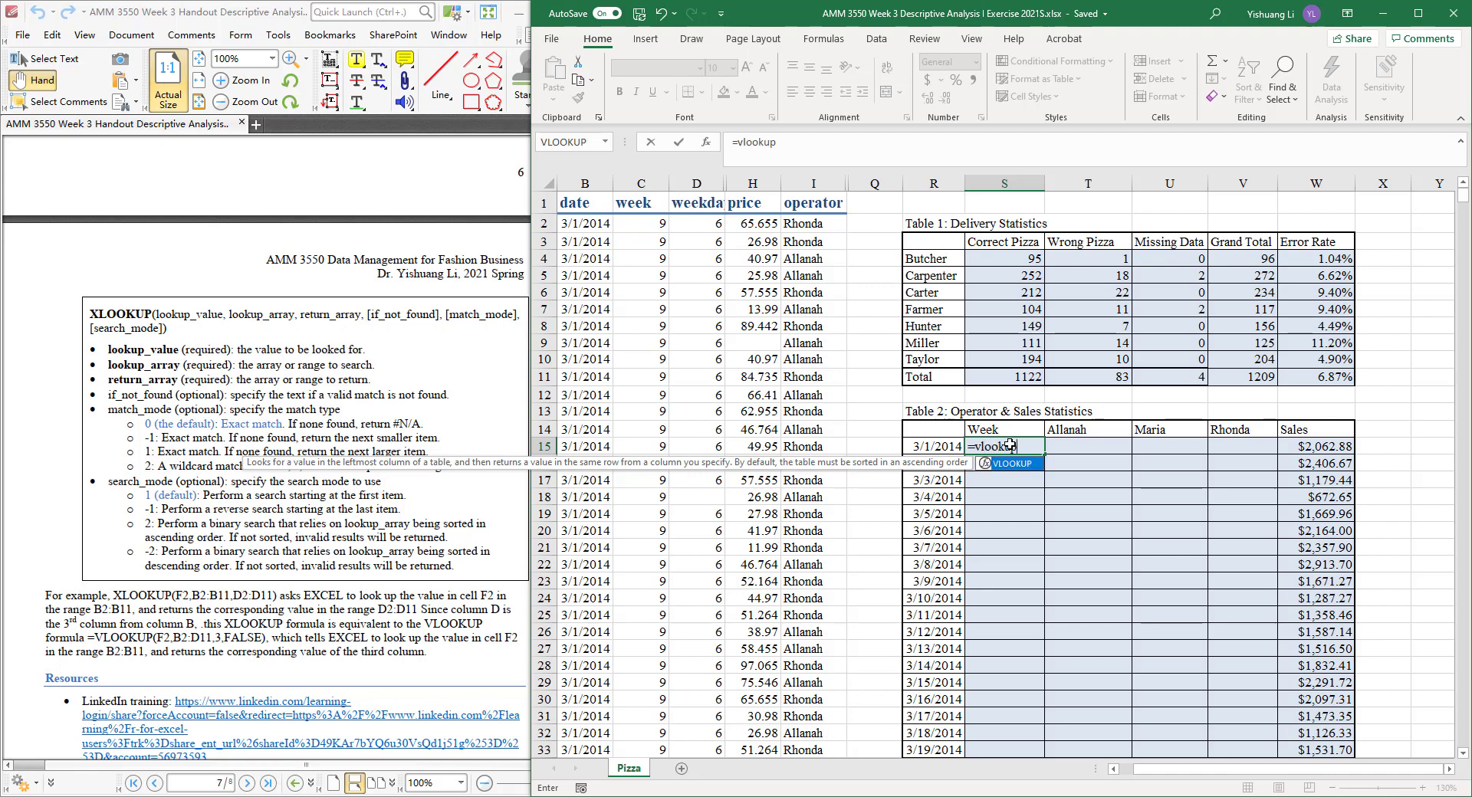
pyautogui.write('ookup')
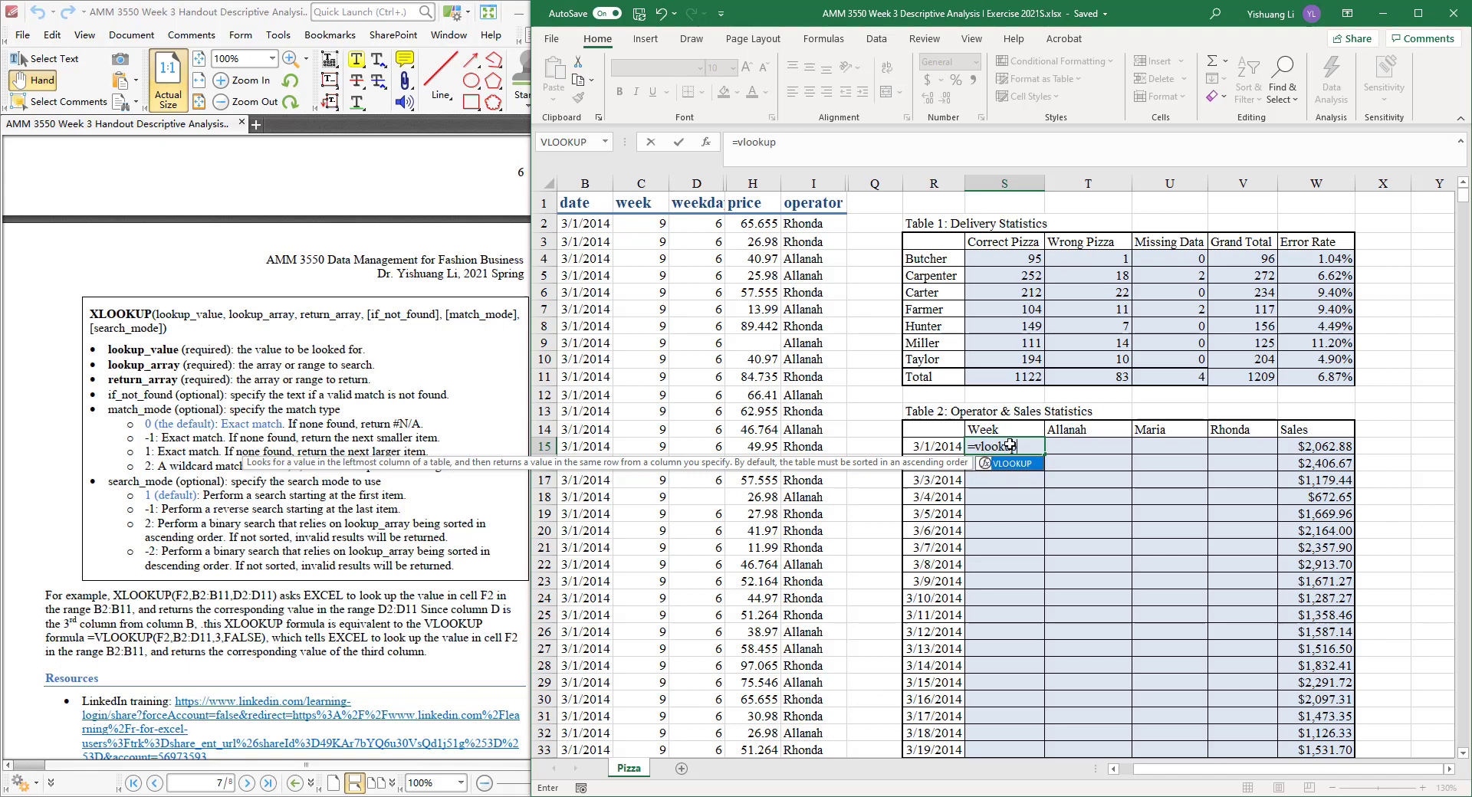
pyautogui.write('(')
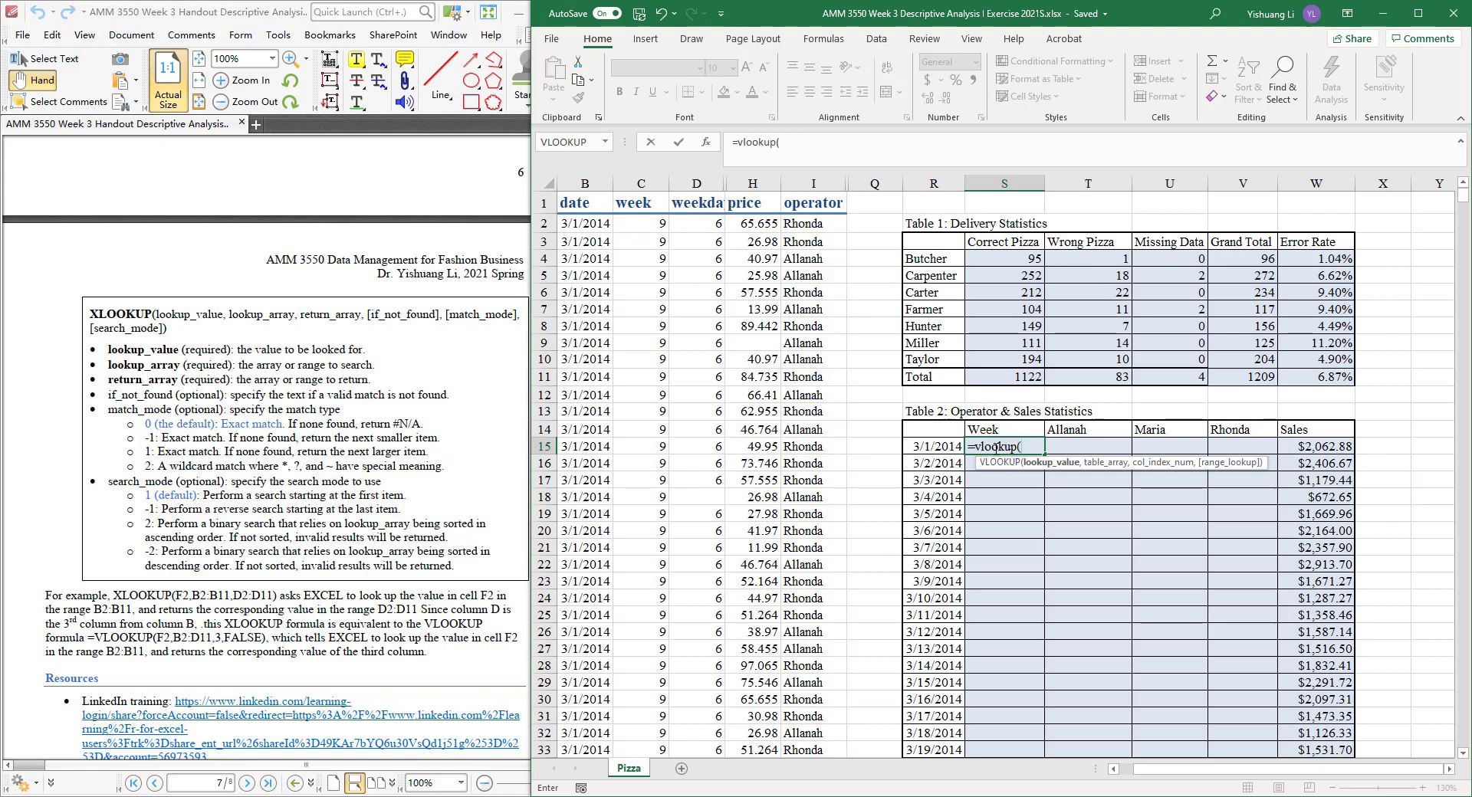
pyautogui.click(940, 447)
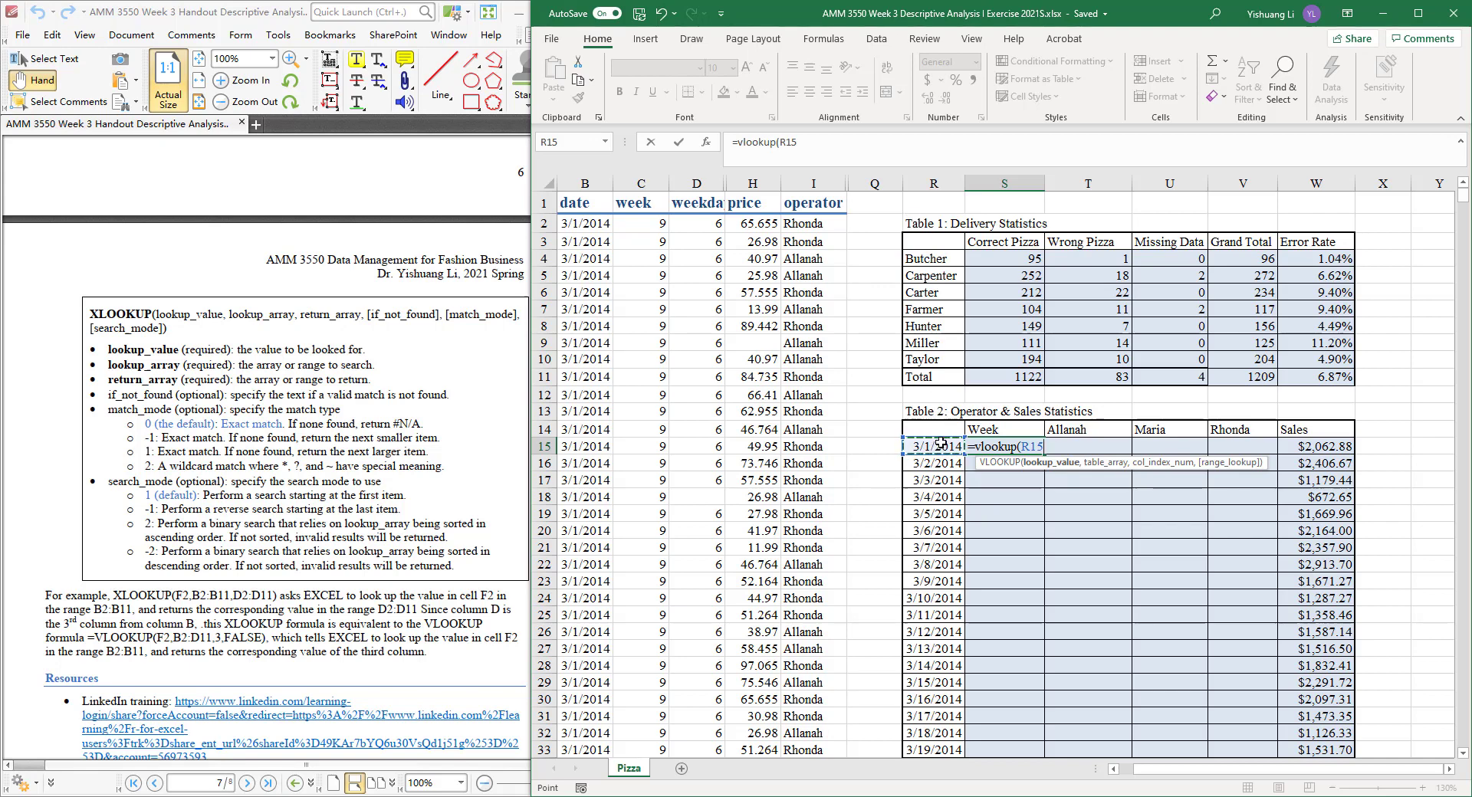
pyautogui.write(',')
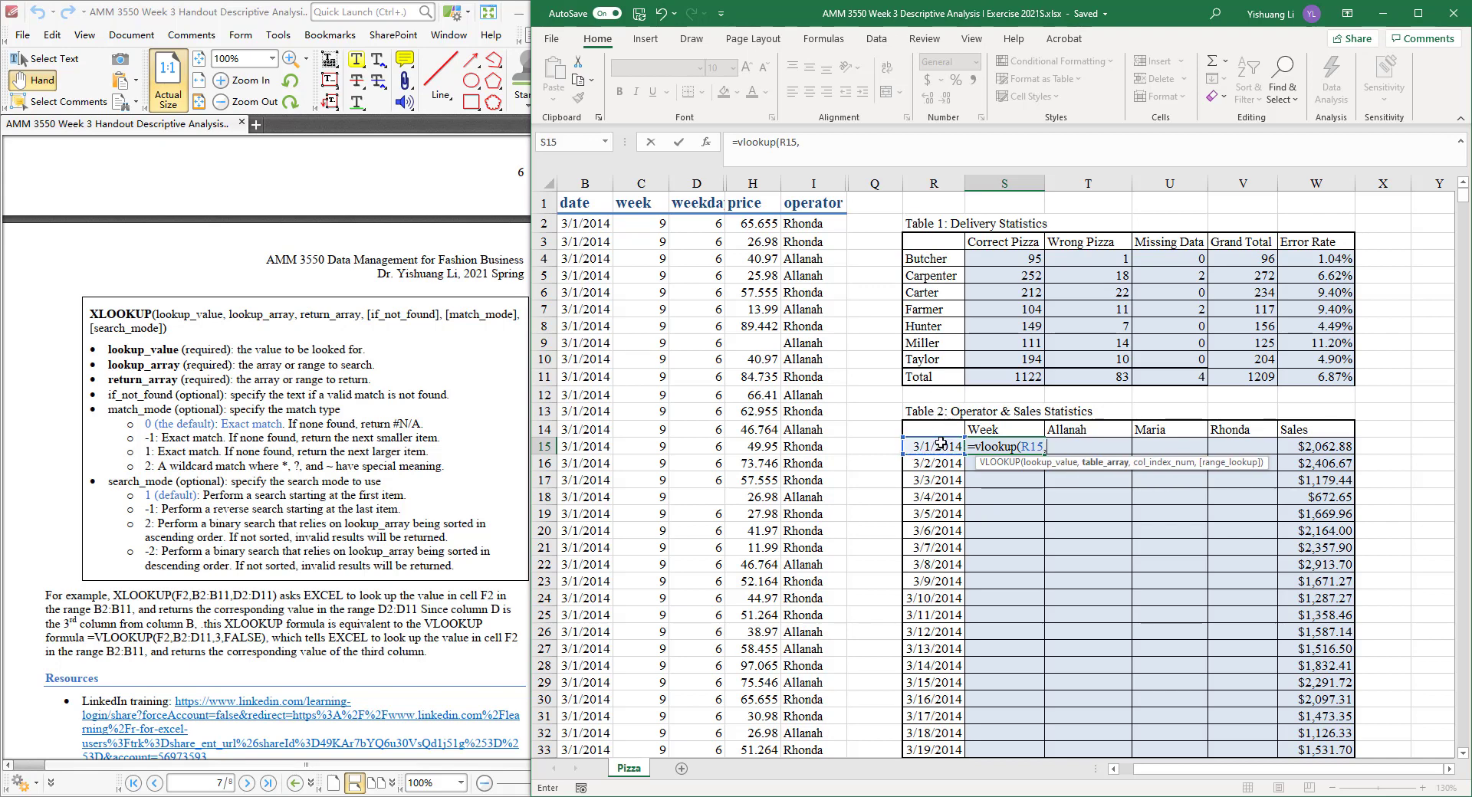
pyautogui.click(590, 183)
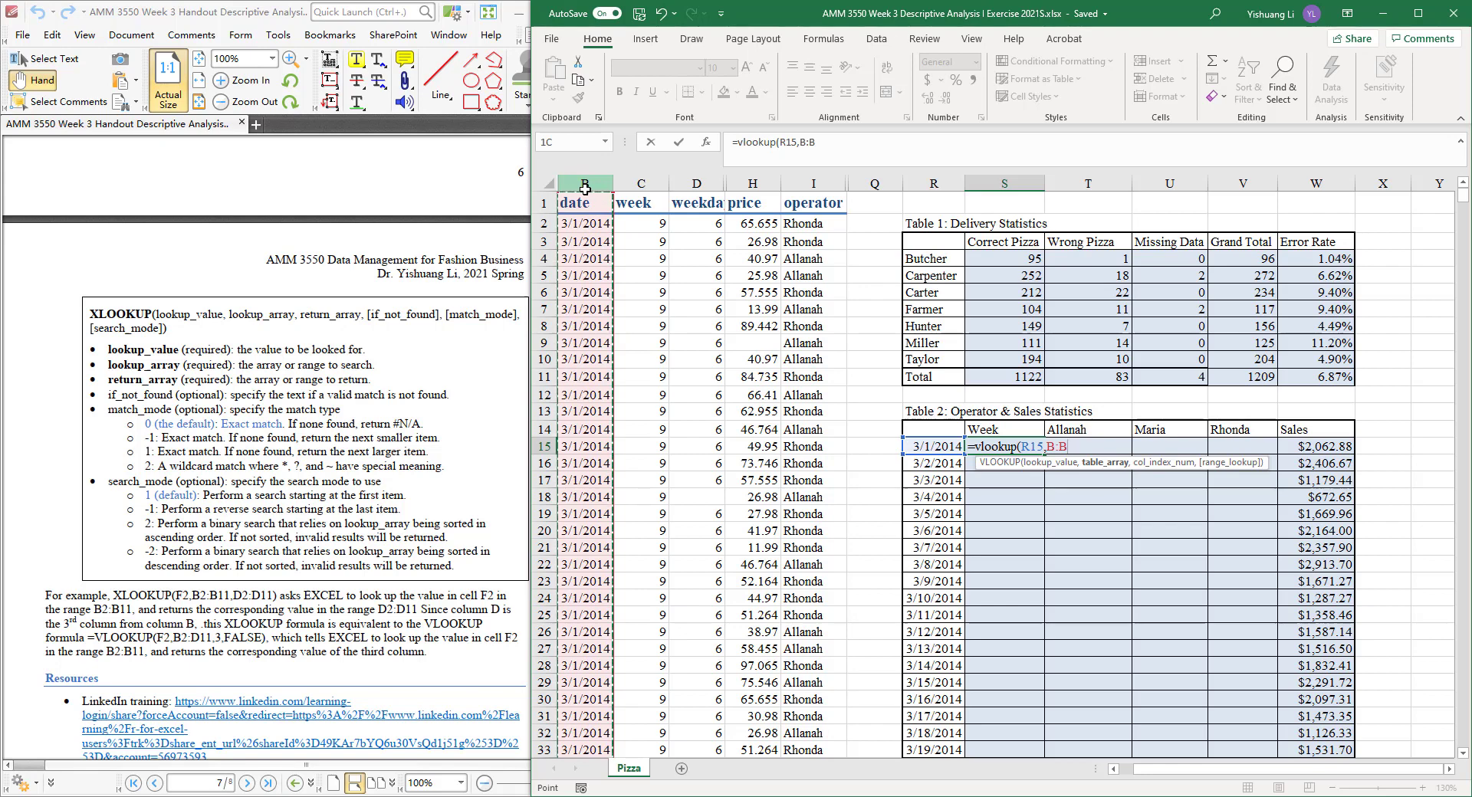
pyautogui.moveTo(585, 188); pyautogui.dragTo(647, 184)
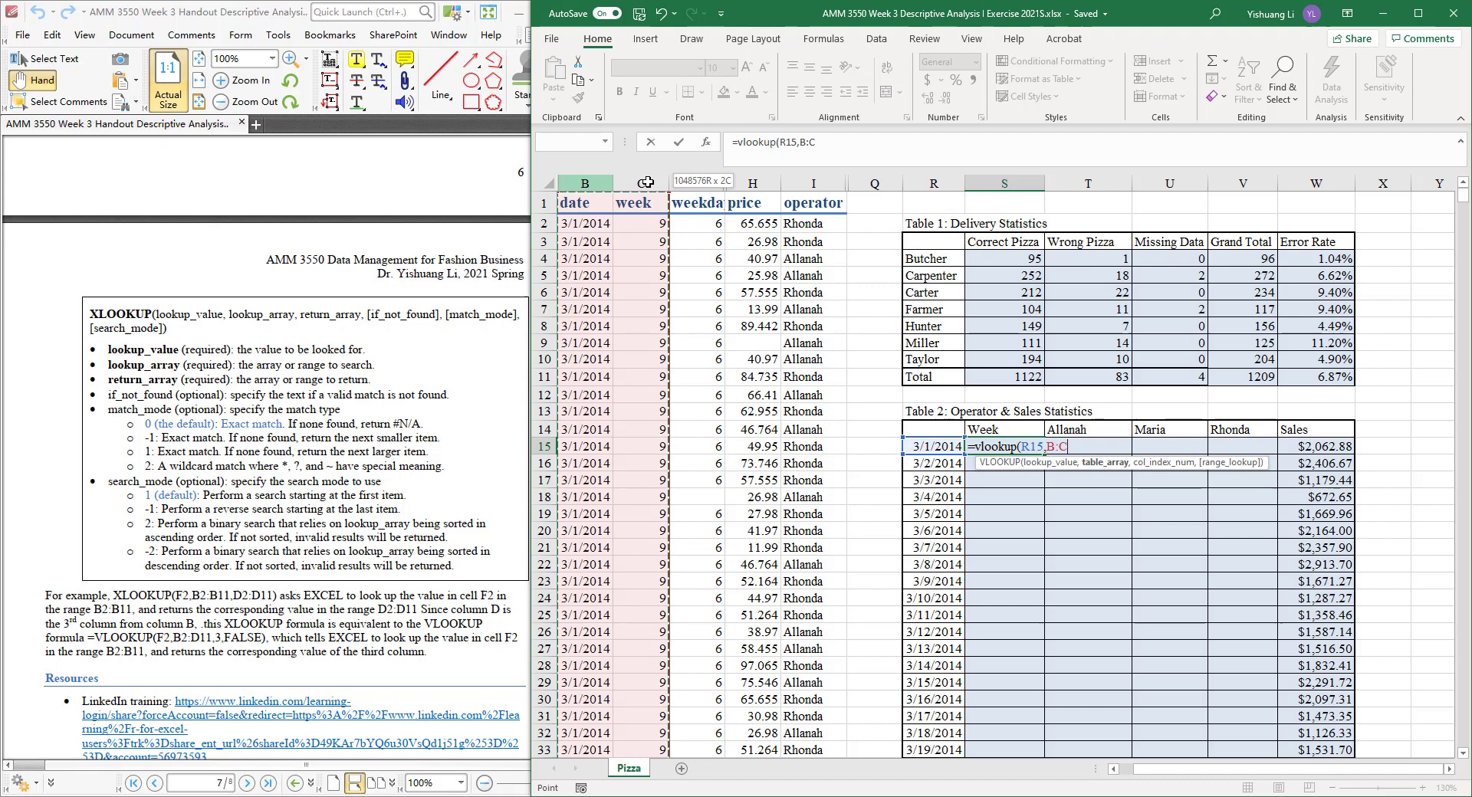
pyautogui.moveTo(648, 182); pyautogui.dragTo(640, 184)
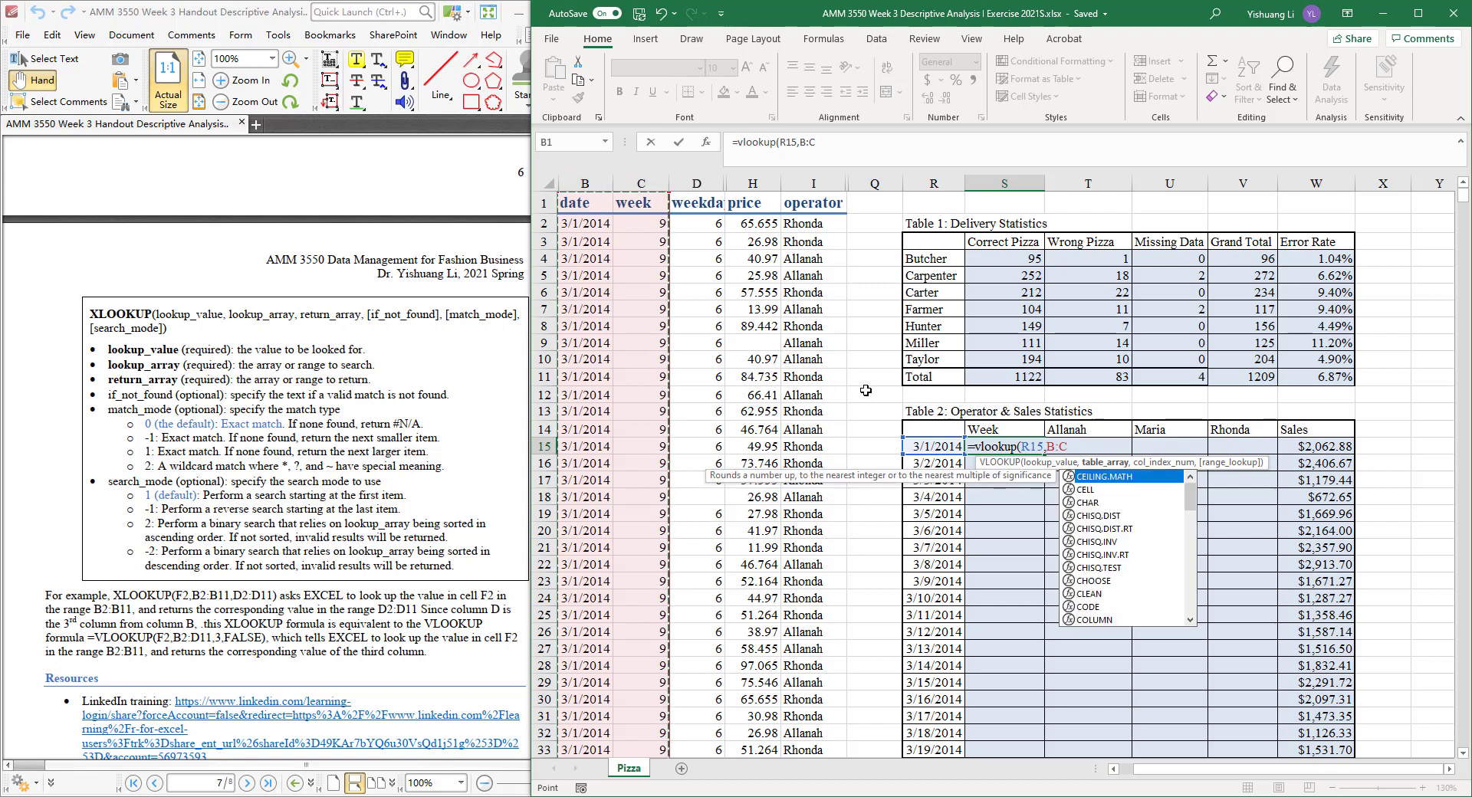
# Finish =VLOOKUP(R15,B:C,2,FALSE) for an exact match, returning week 9 for 3/1/2014
pyautogui.write(',2')
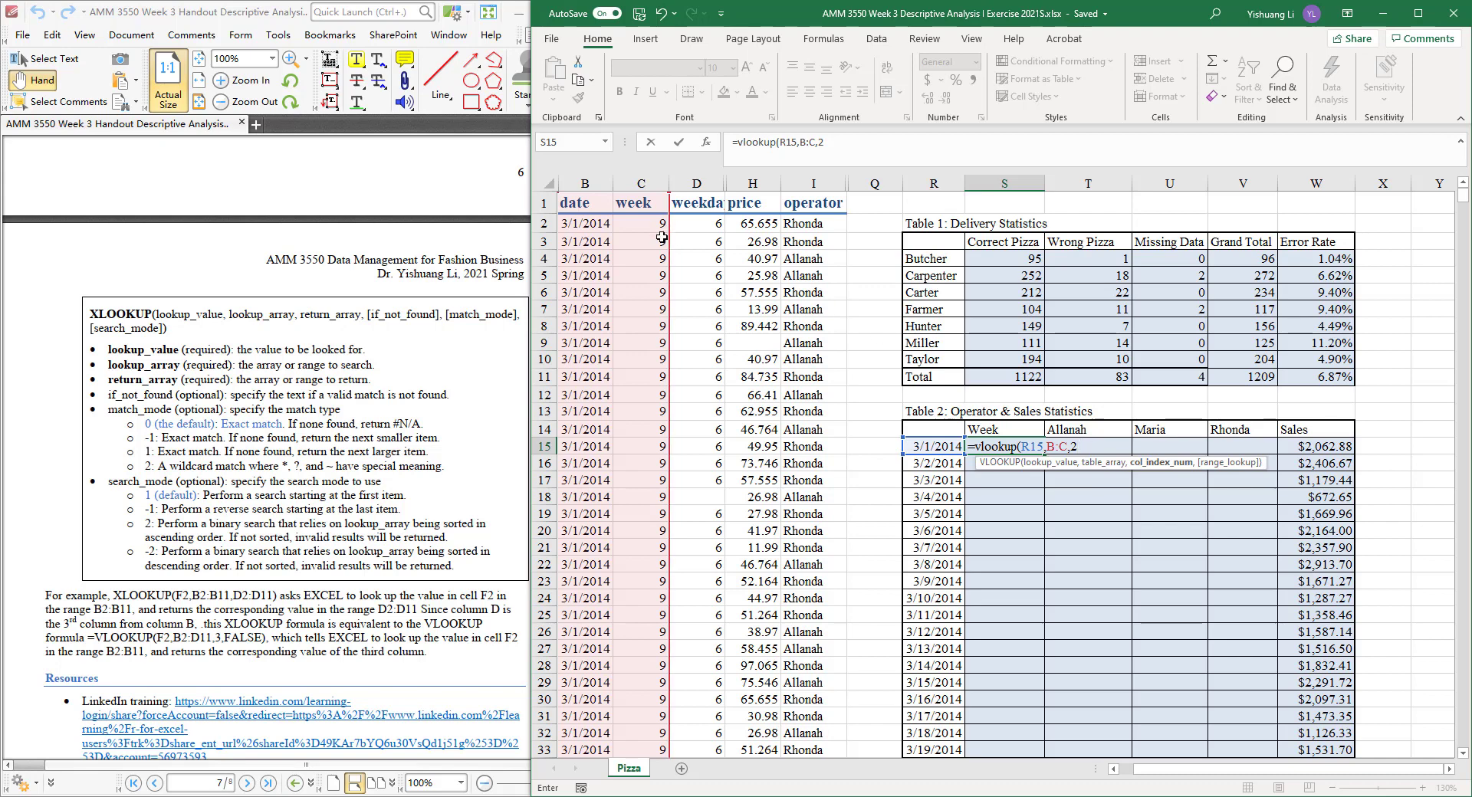
pyautogui.write(',')
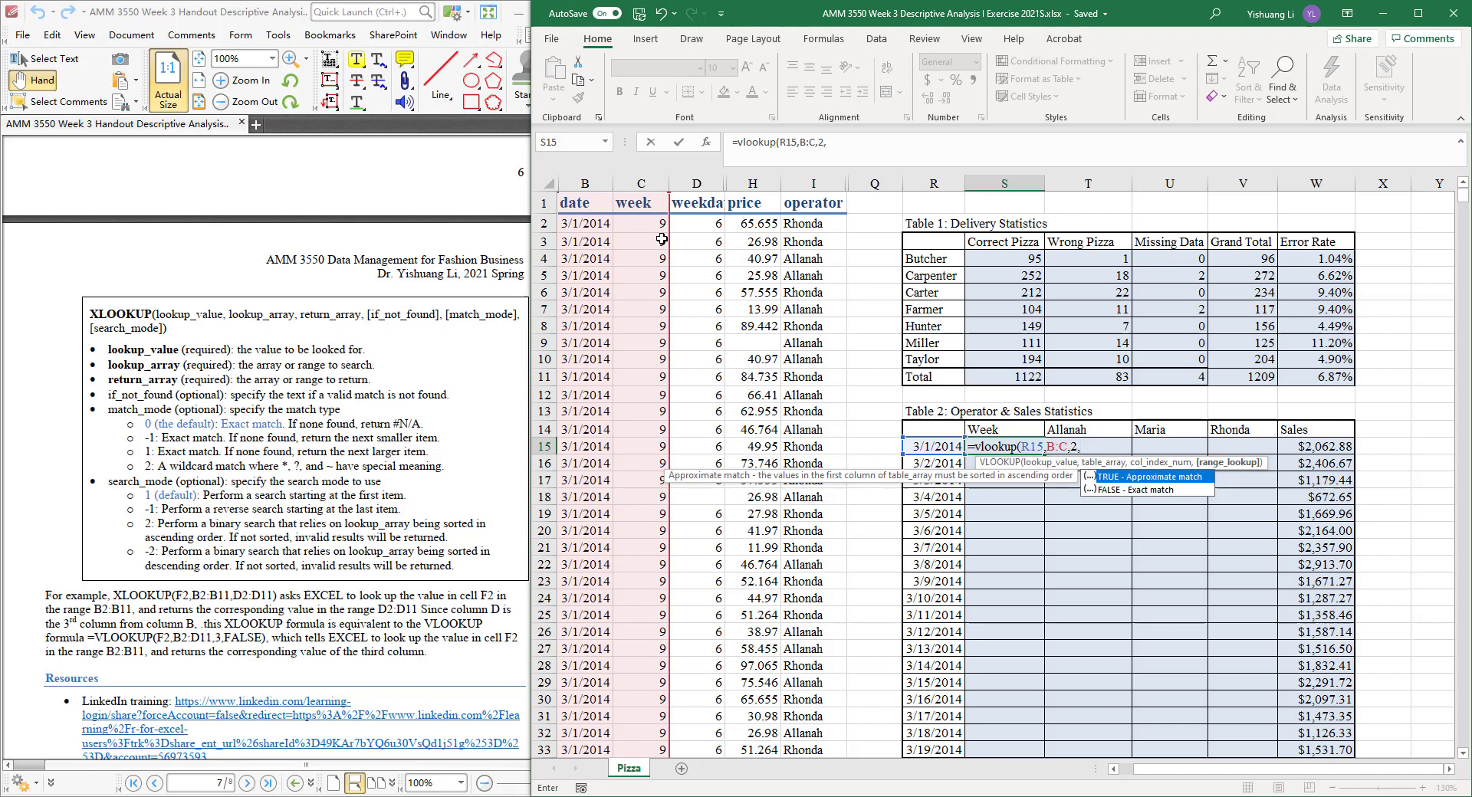
pyautogui.write('Exa')
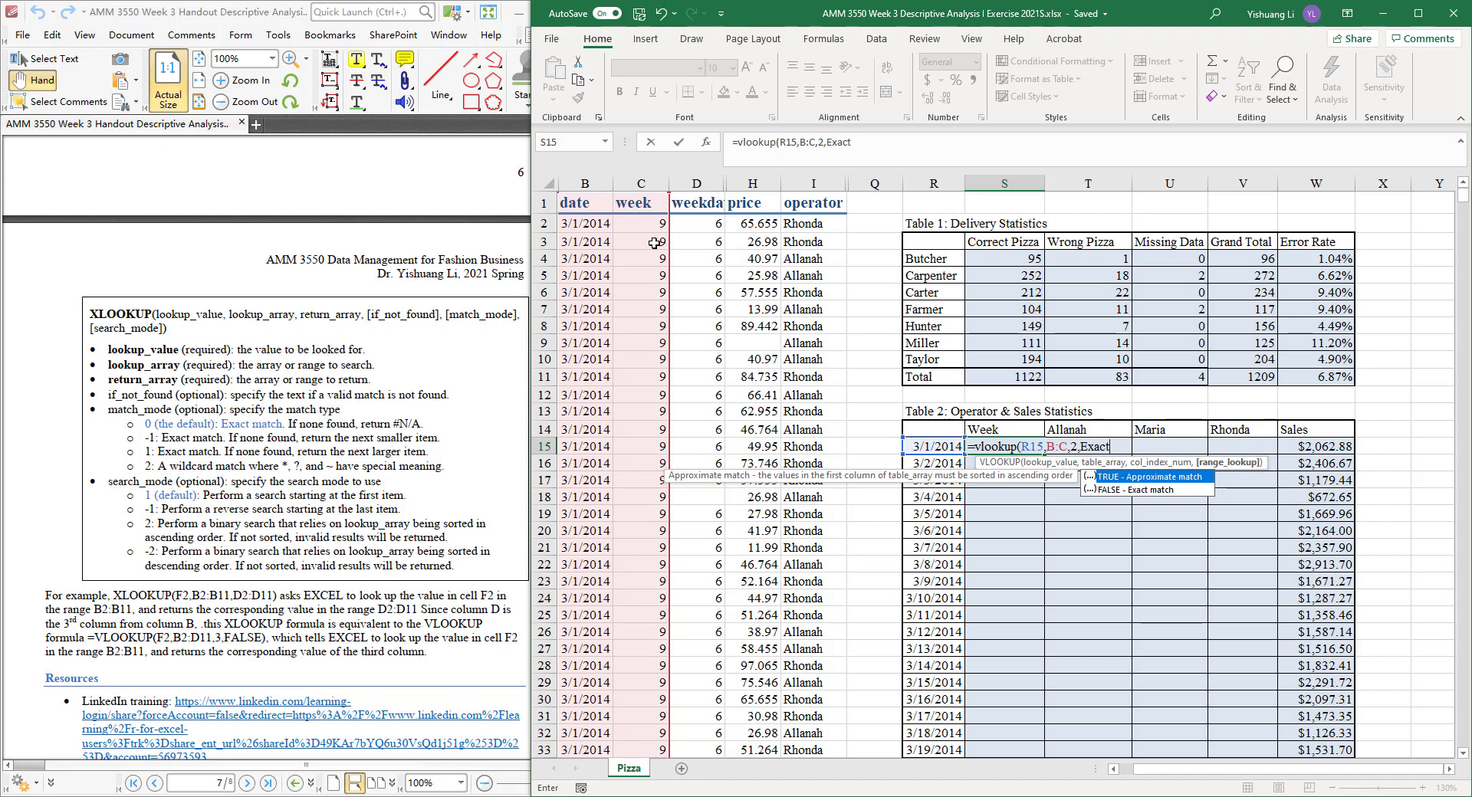
pyautogui.write('ct')
pyautogui.press('BackSpace')
pyautogui.press('BackSpace')
pyautogui.press('BackSpace')
pyautogui.press('BackSpace')
pyautogui.press('BackSpace')
pyautogui.write('f')
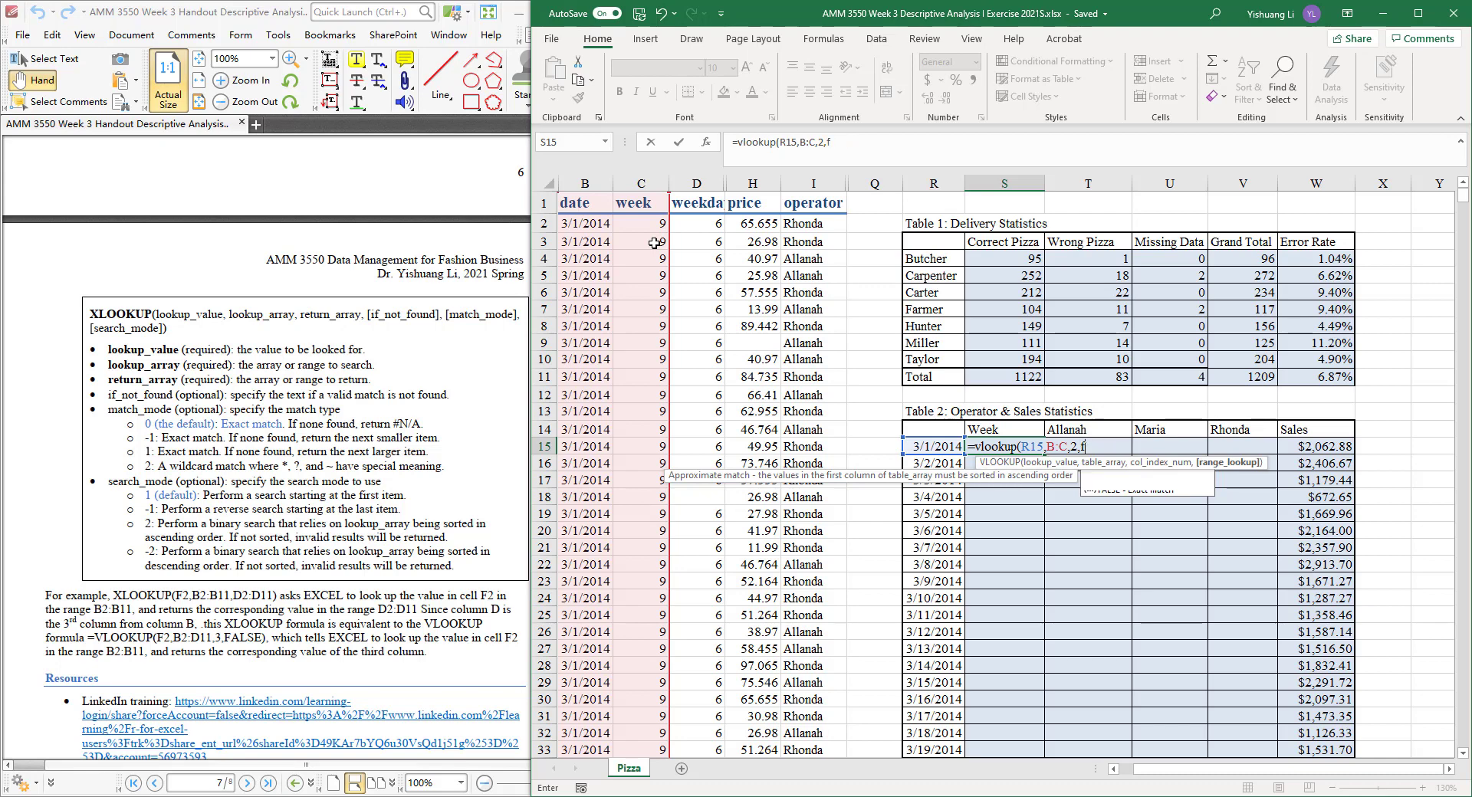
pyautogui.write('alse)')
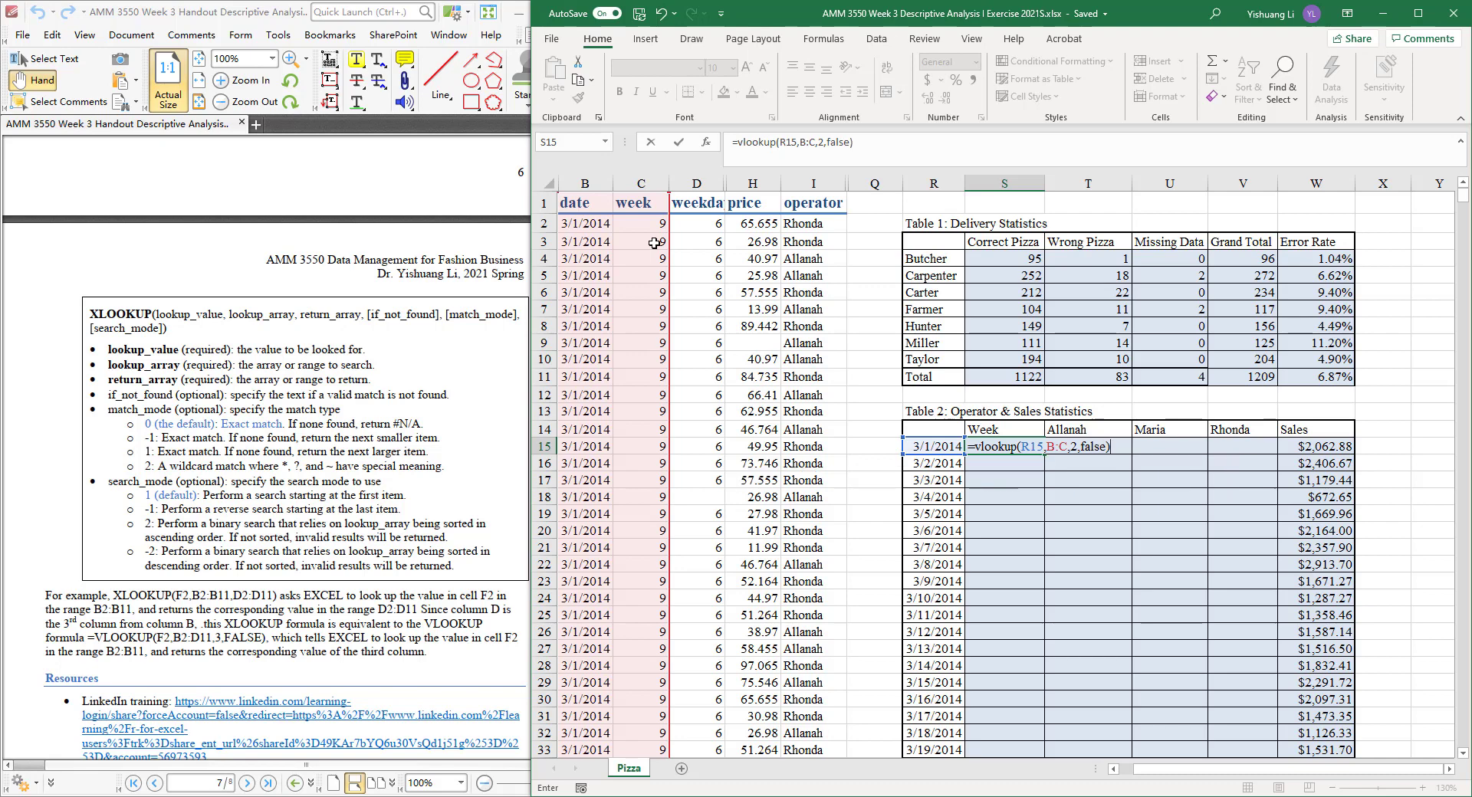
pyautogui.press('Return')
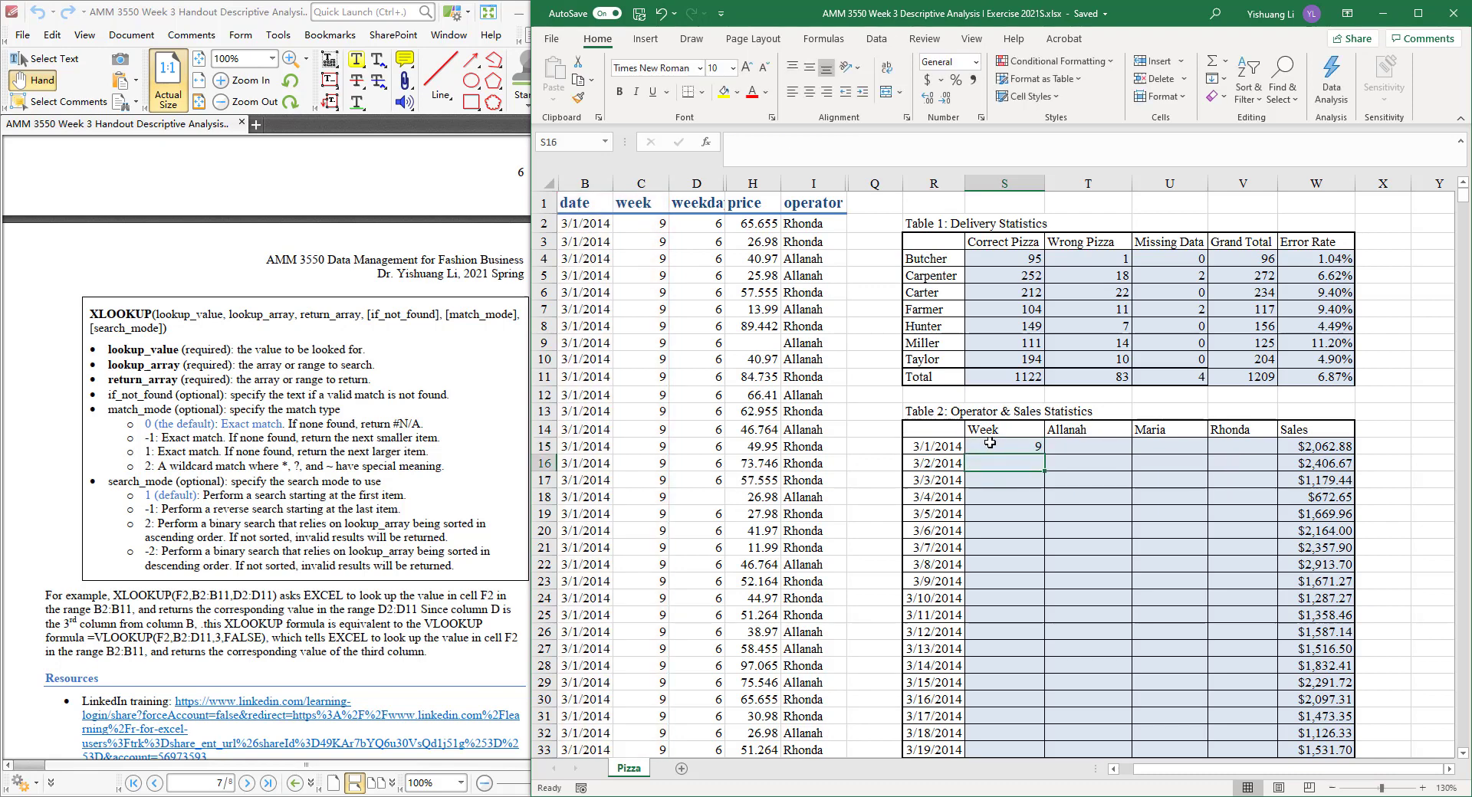
pyautogui.click(995, 445)
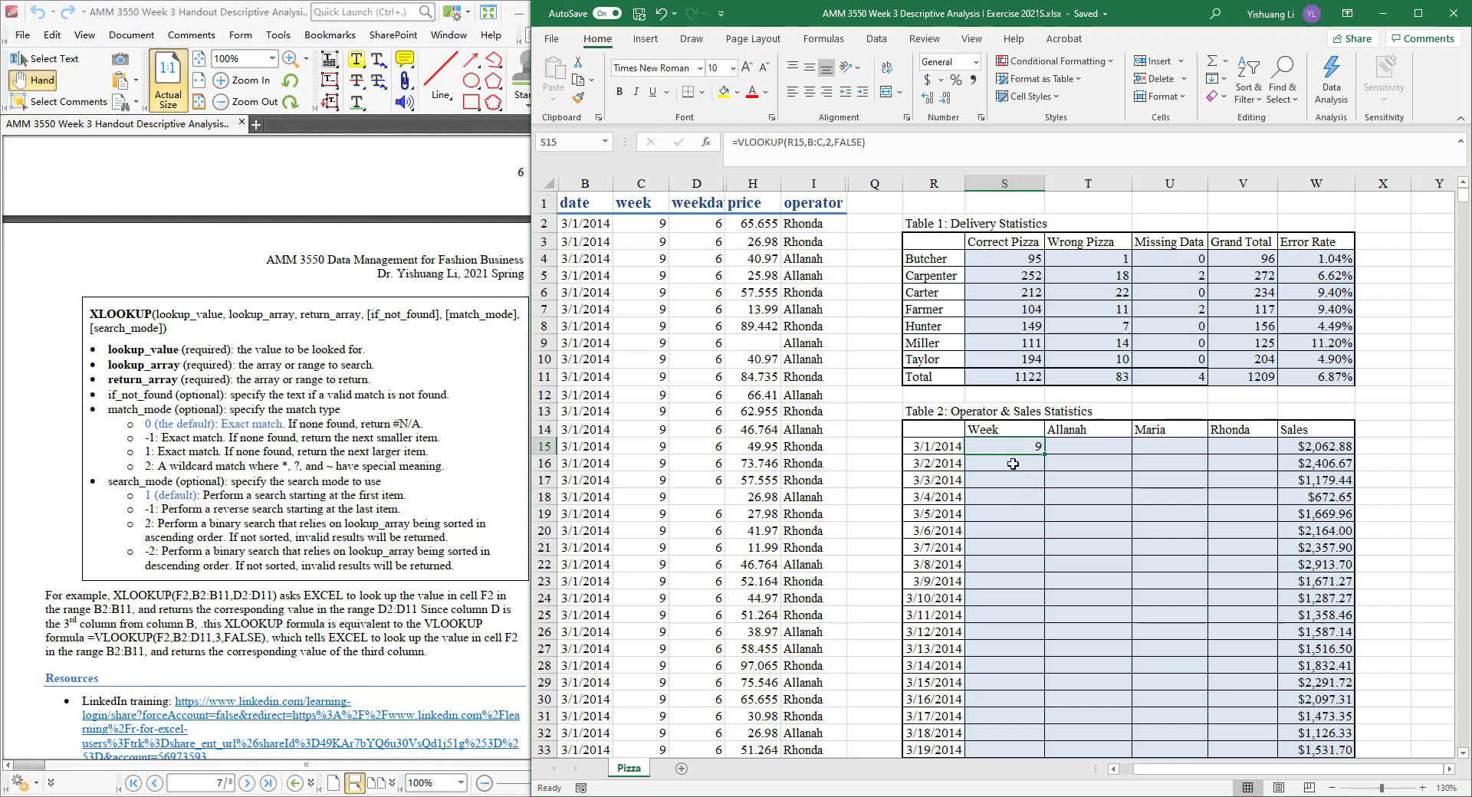
# In S16, enter =xlookup(R16,B:B,C:C to look up the 3/2/2014 week
pyautogui.click(1014, 467)
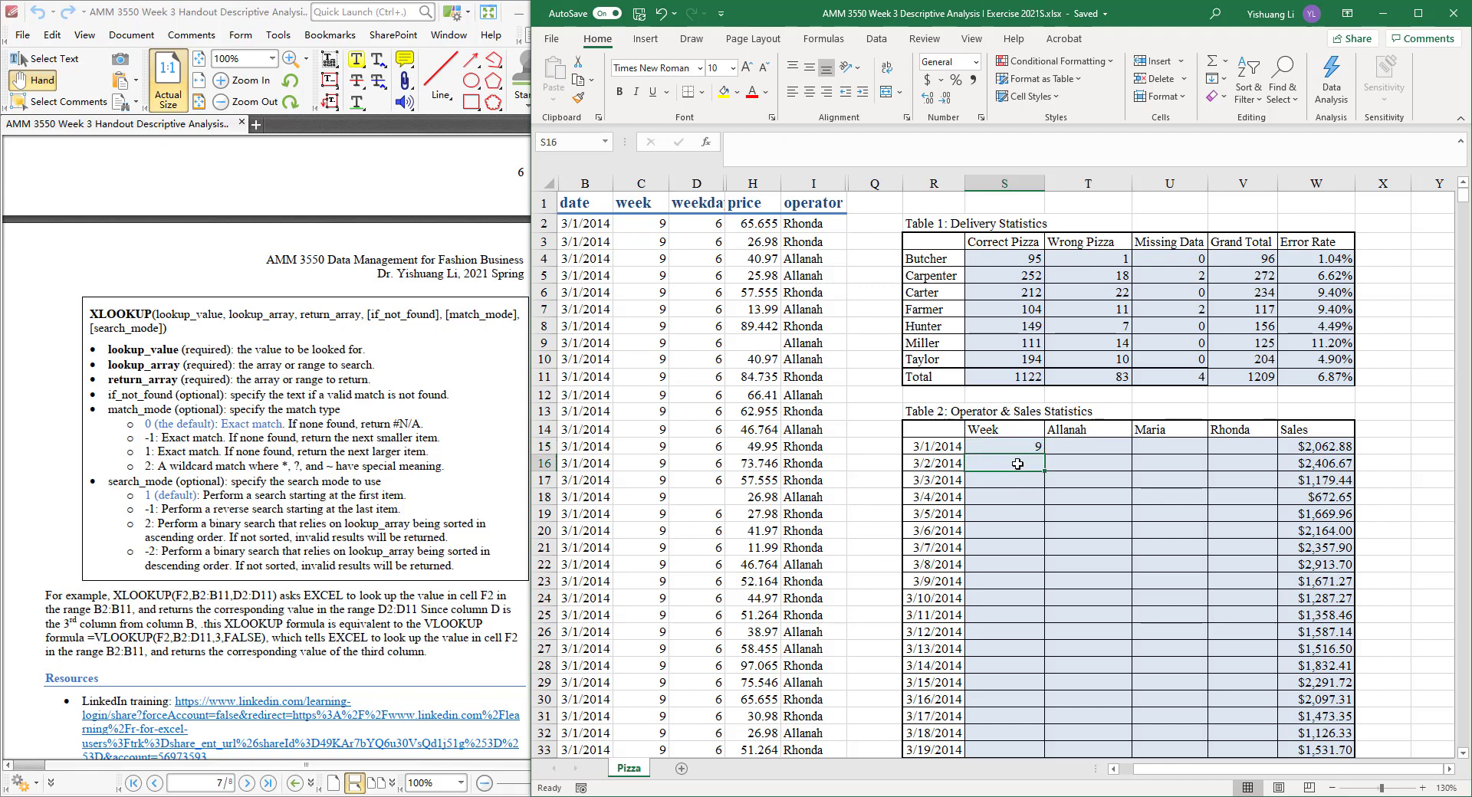
pyautogui.write('=')
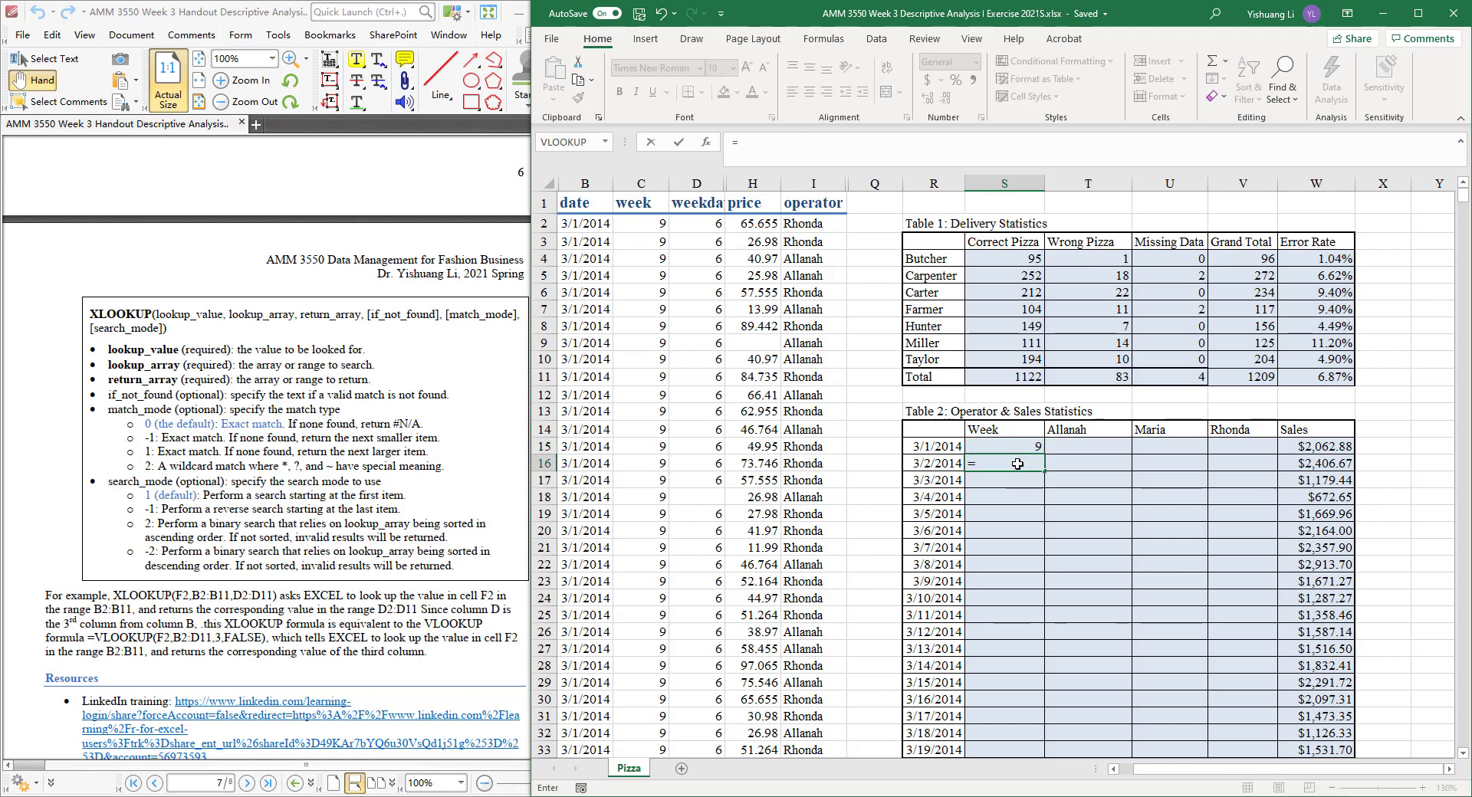
pyautogui.write('xl')
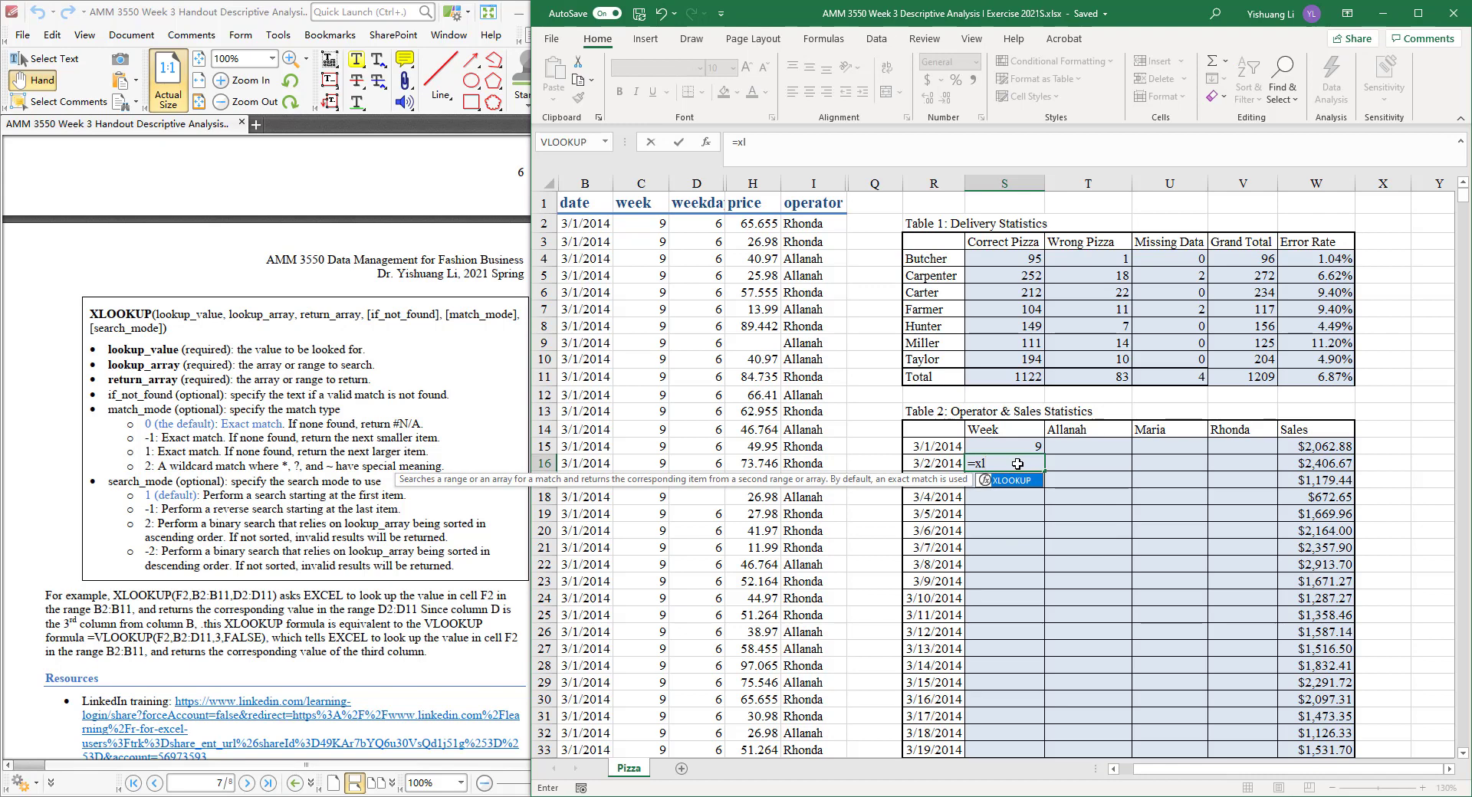
pyautogui.write('ooku')
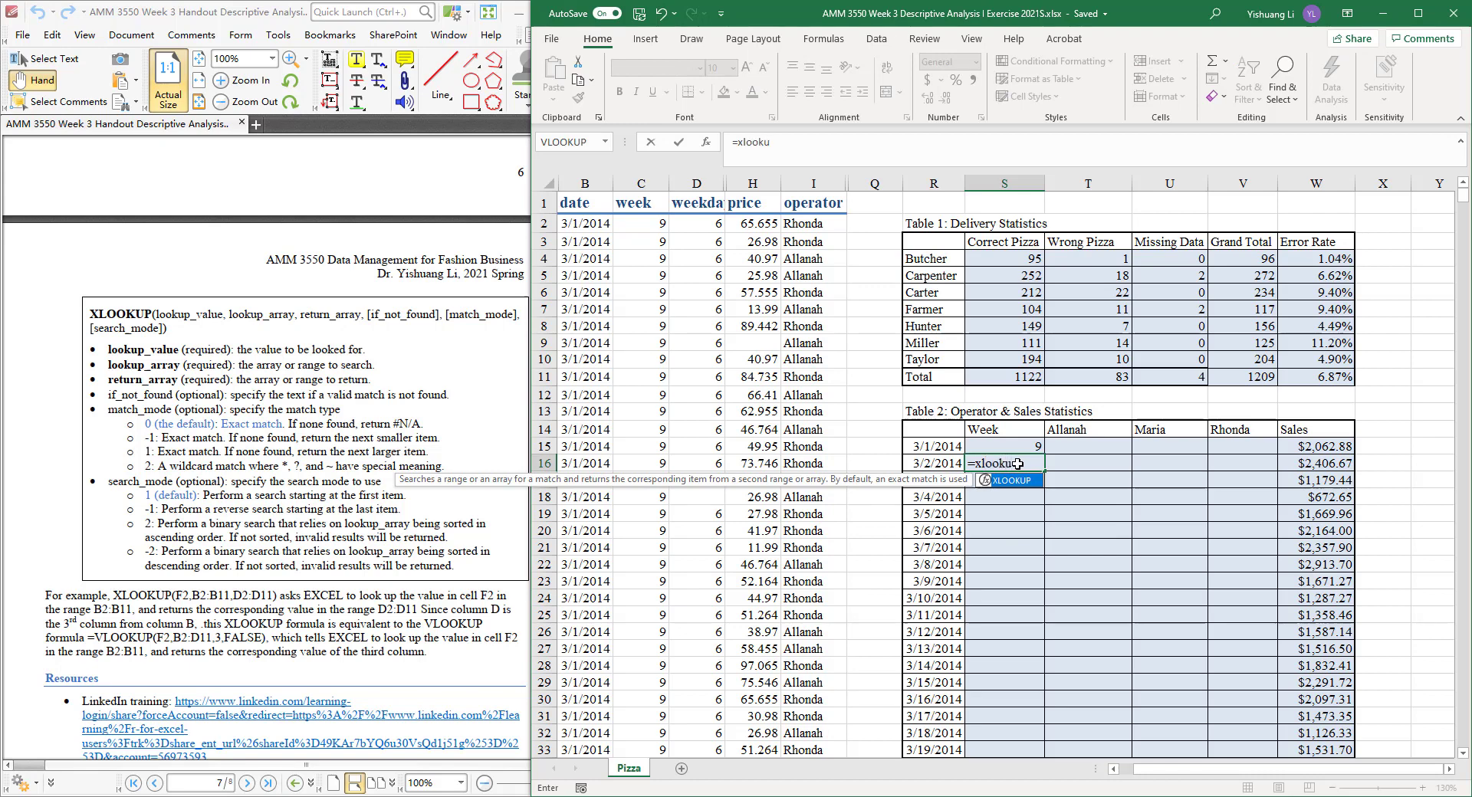
pyautogui.write('p(')
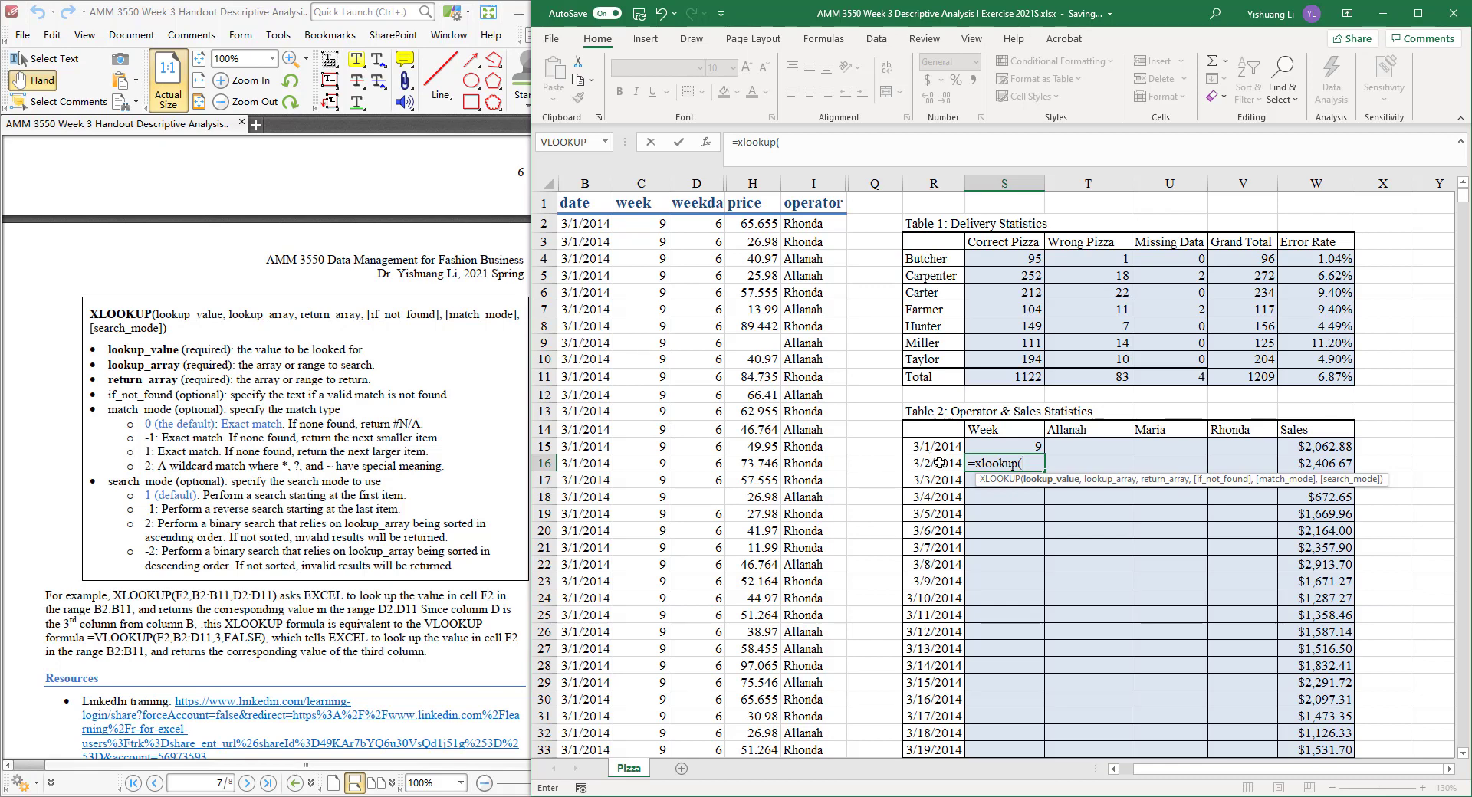
pyautogui.click(940, 464)
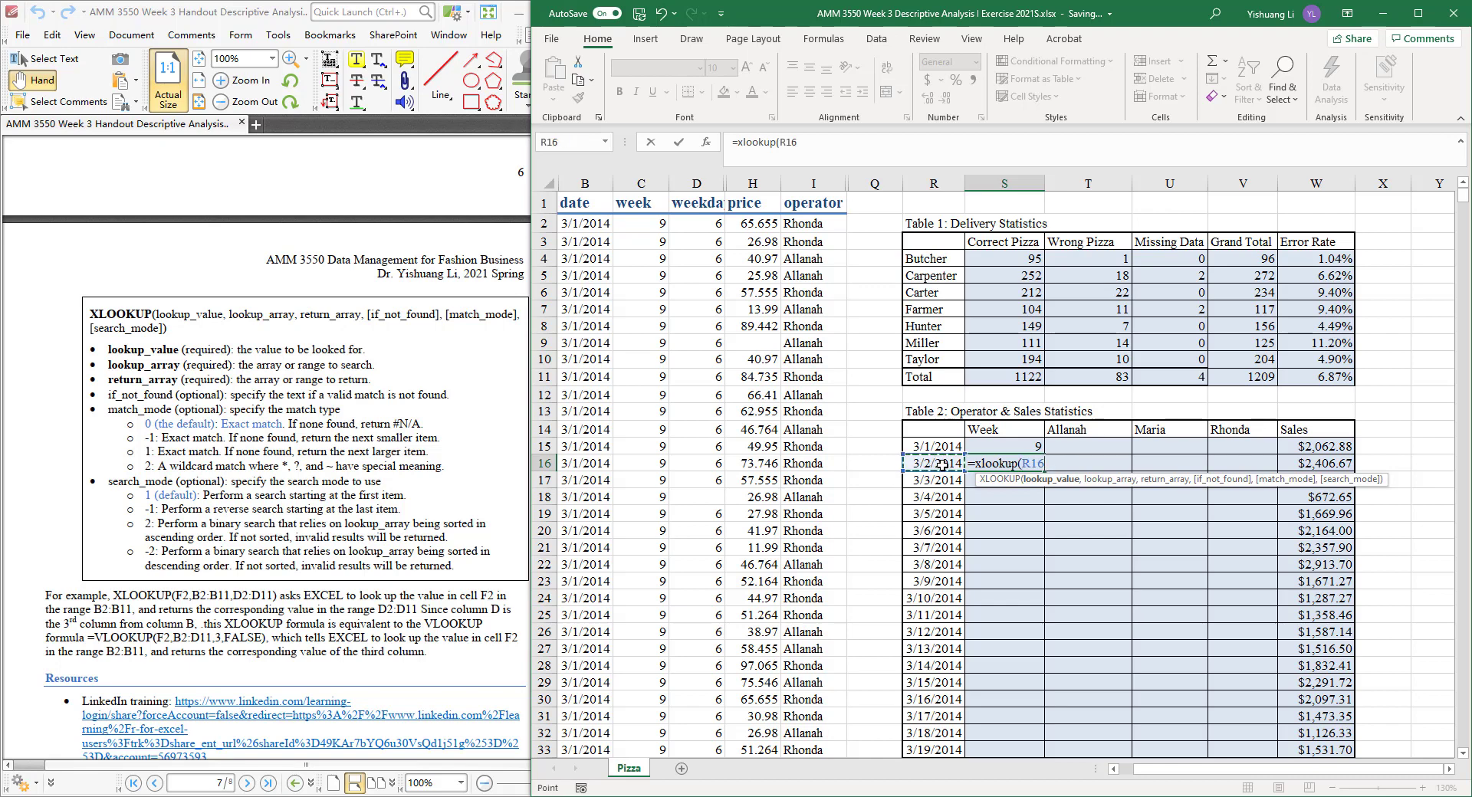
pyautogui.write(',')
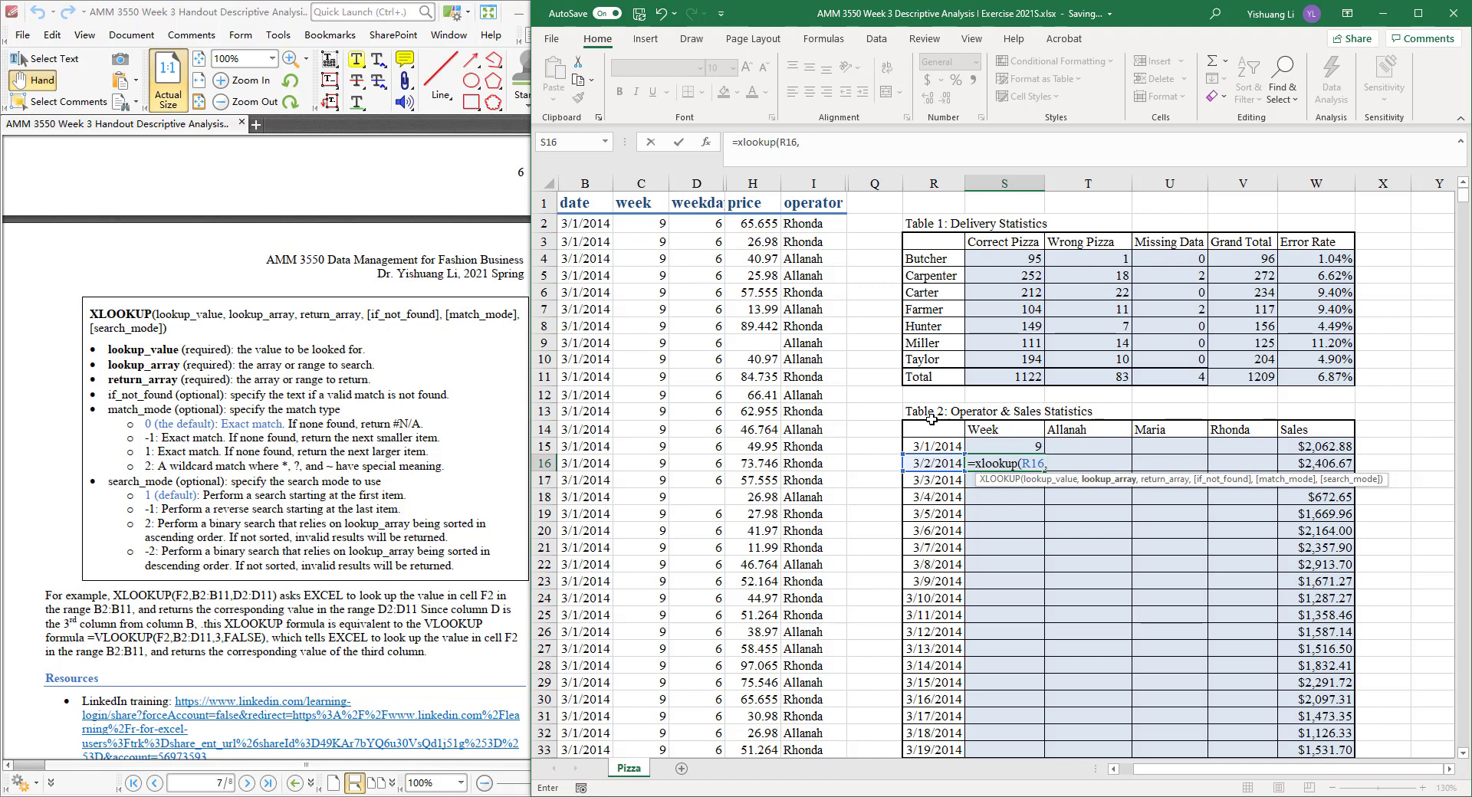
pyautogui.click(596, 177)
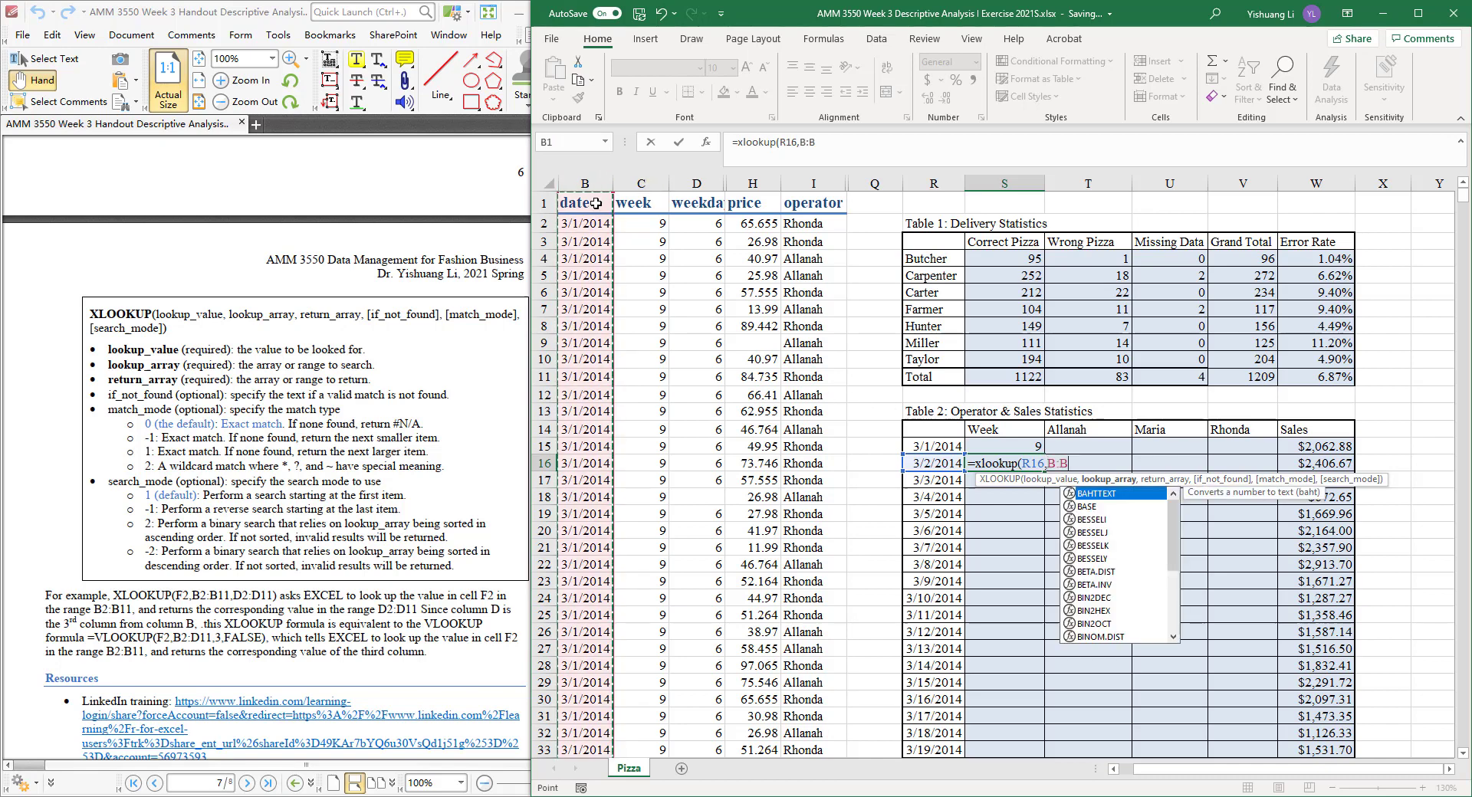
pyautogui.write(',')
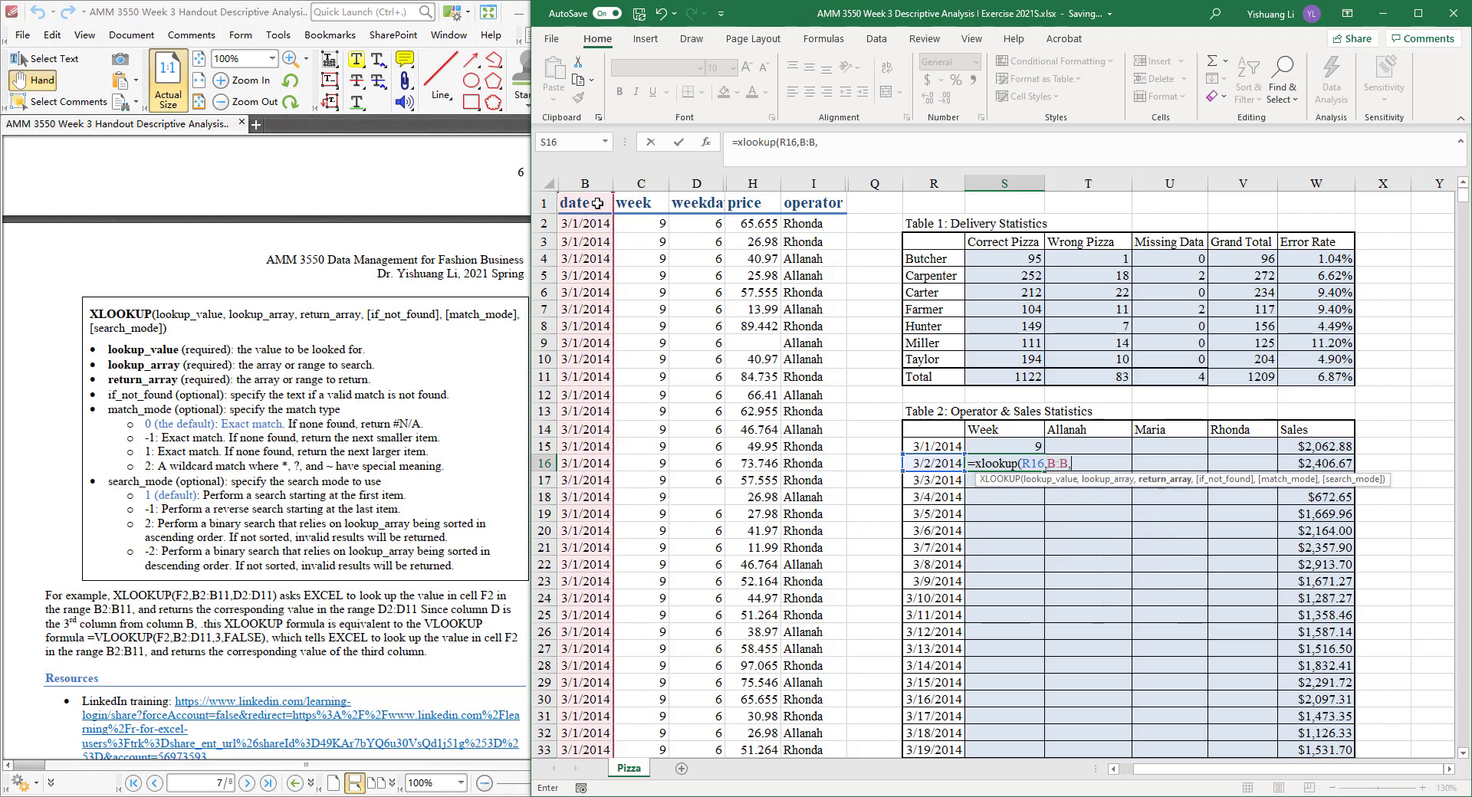
pyautogui.click(648, 183)
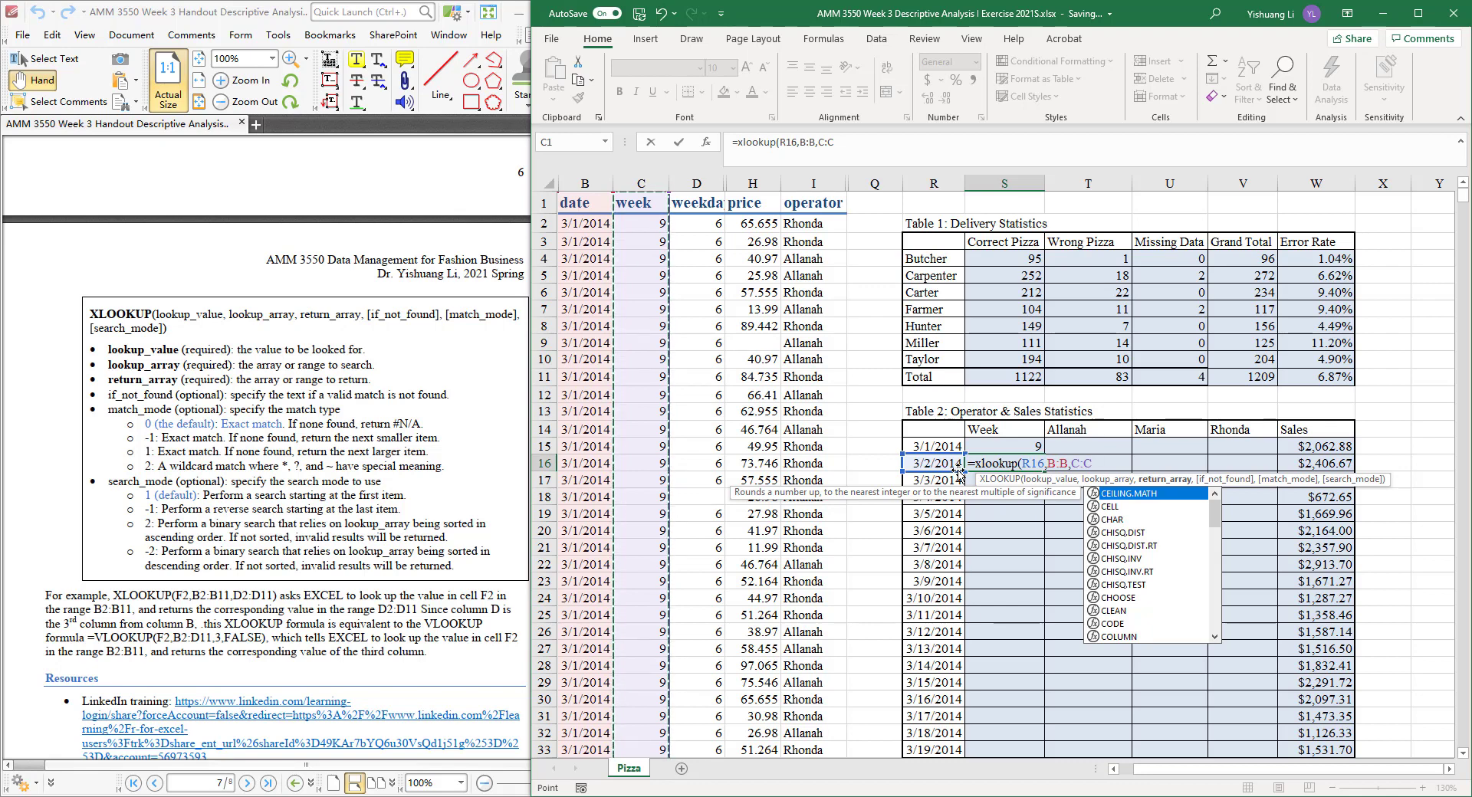
# Remove a stray quote and add ,"Not Found", after C:C in the S16 formula
pyautogui.write('"')
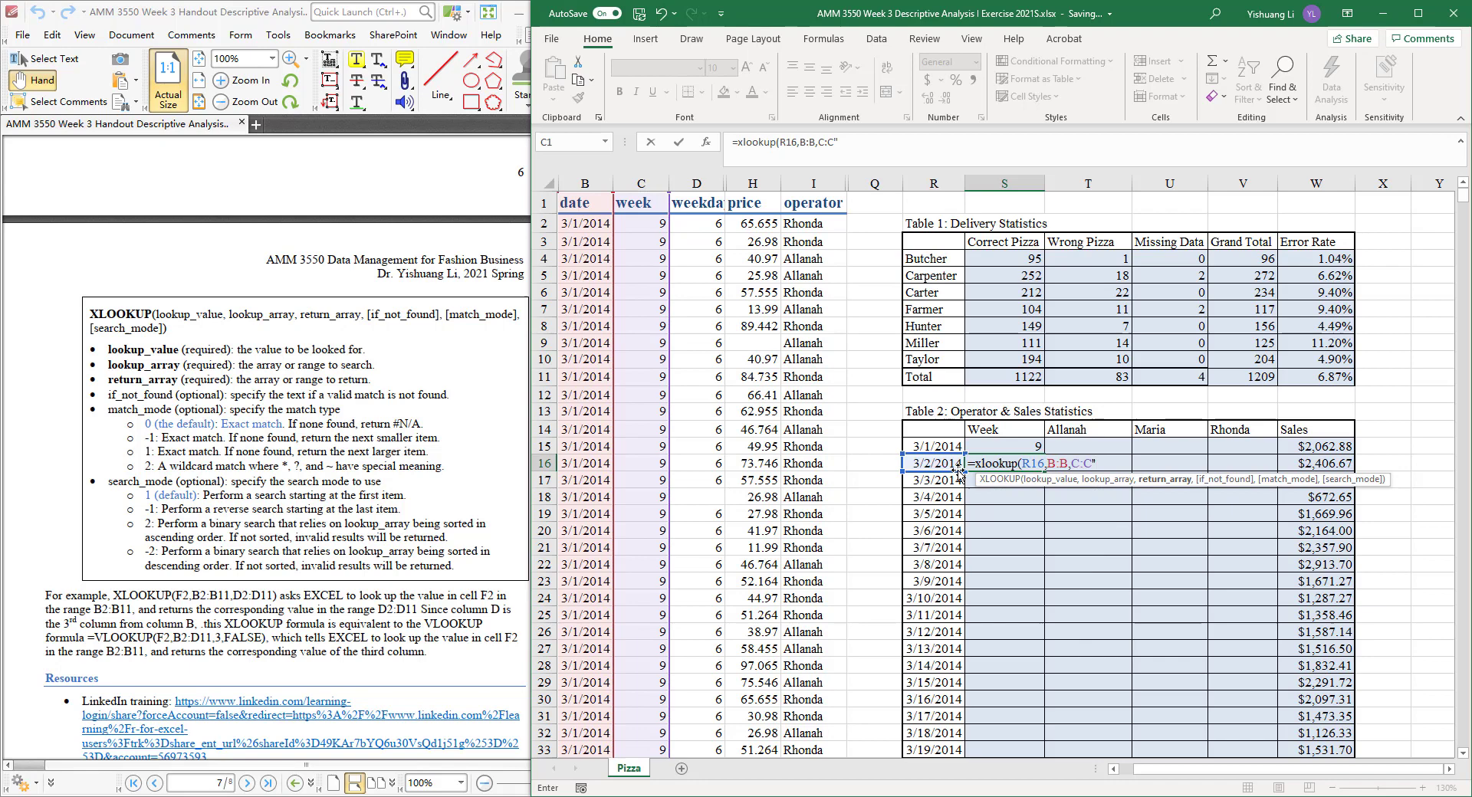
pyautogui.press('BackSpace')
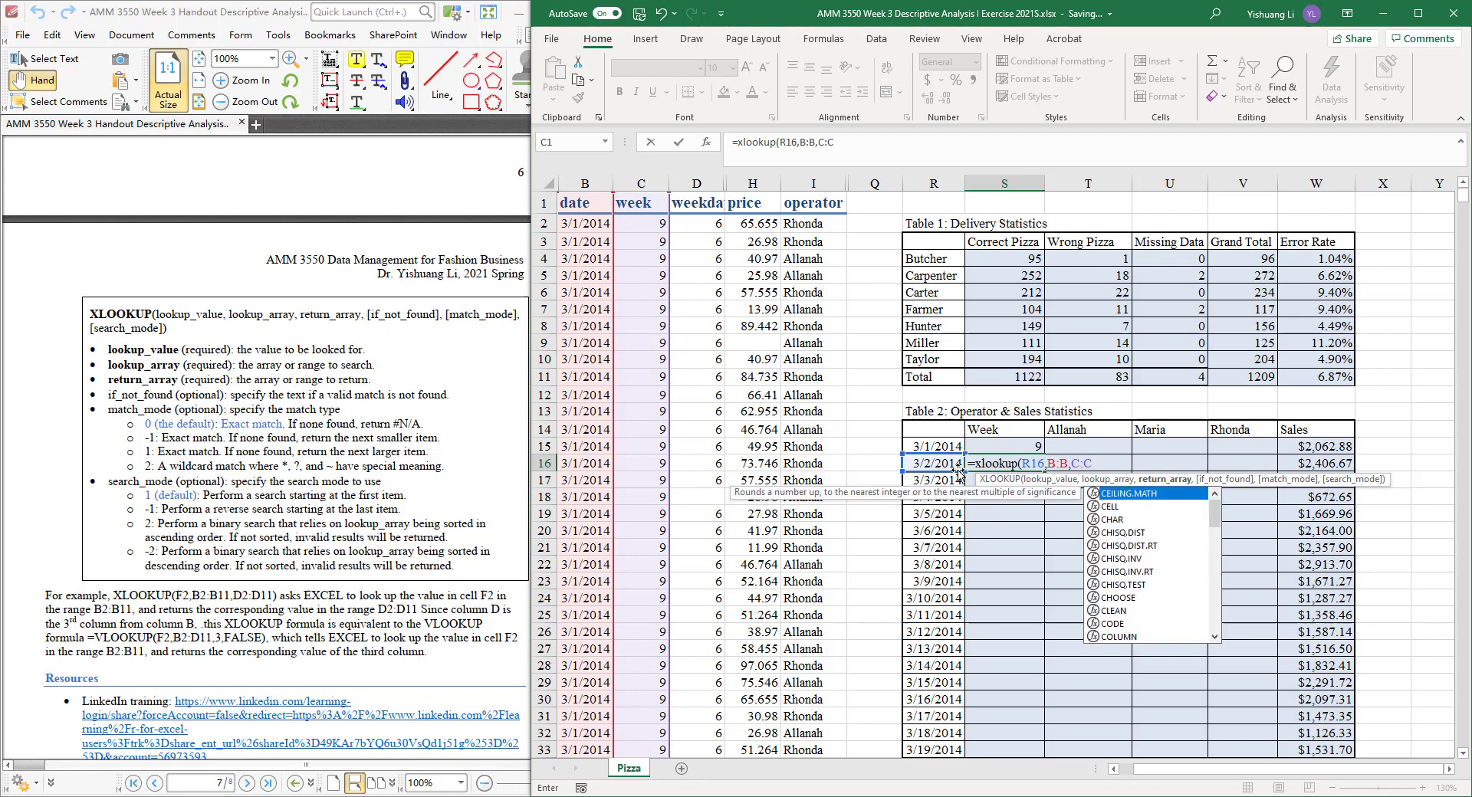
pyautogui.write(',')
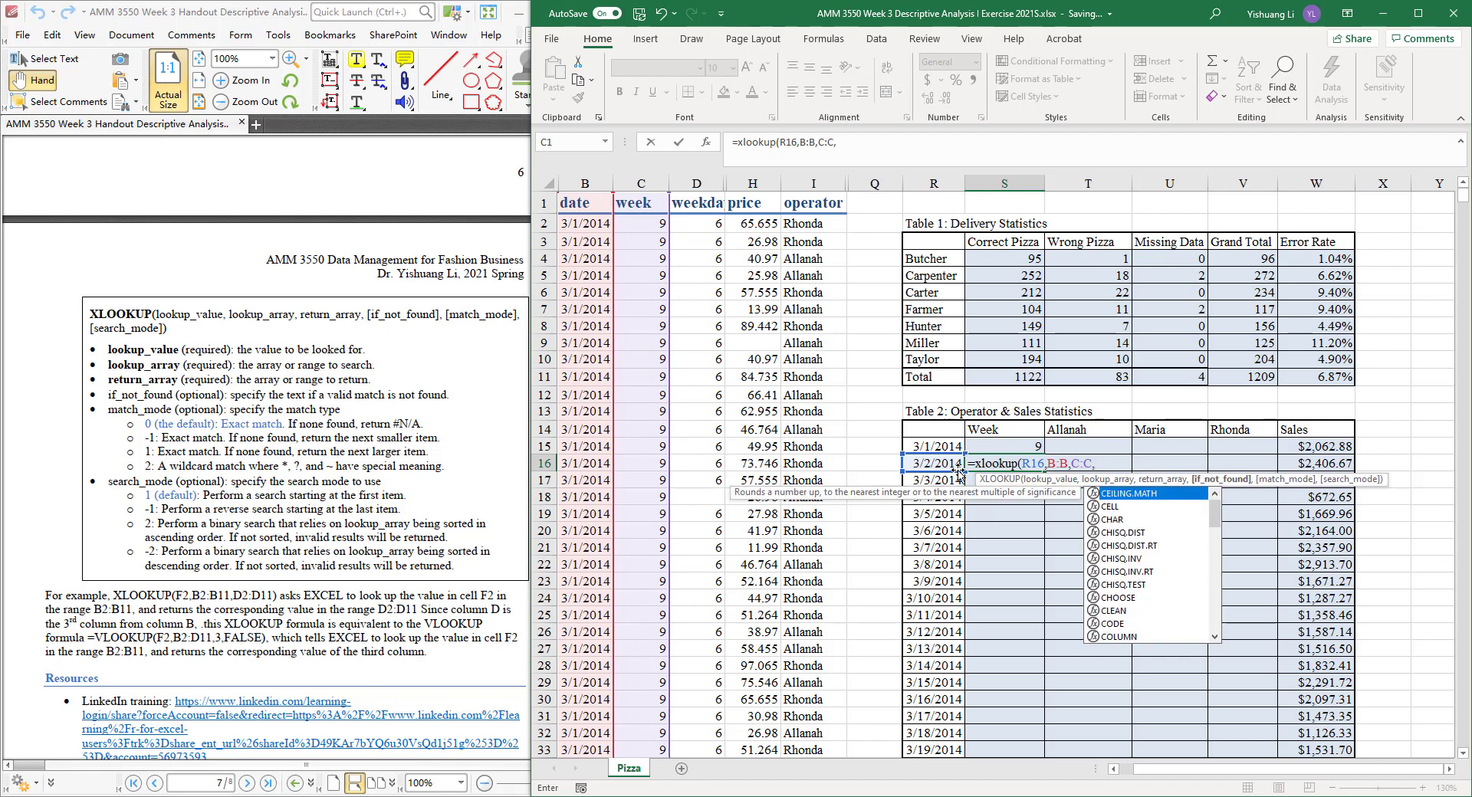
pyautogui.write('"')
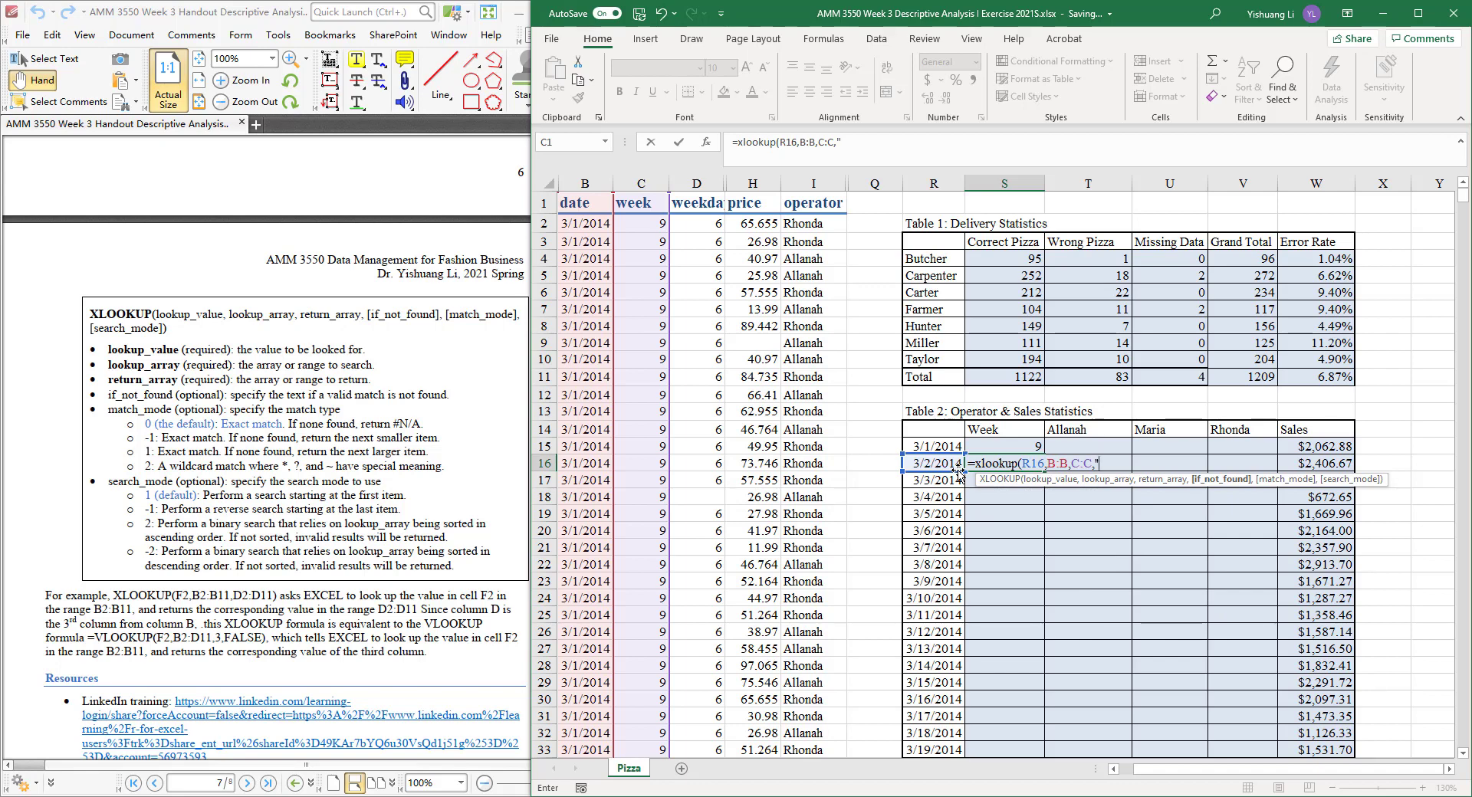
pyautogui.write('Not Found"')
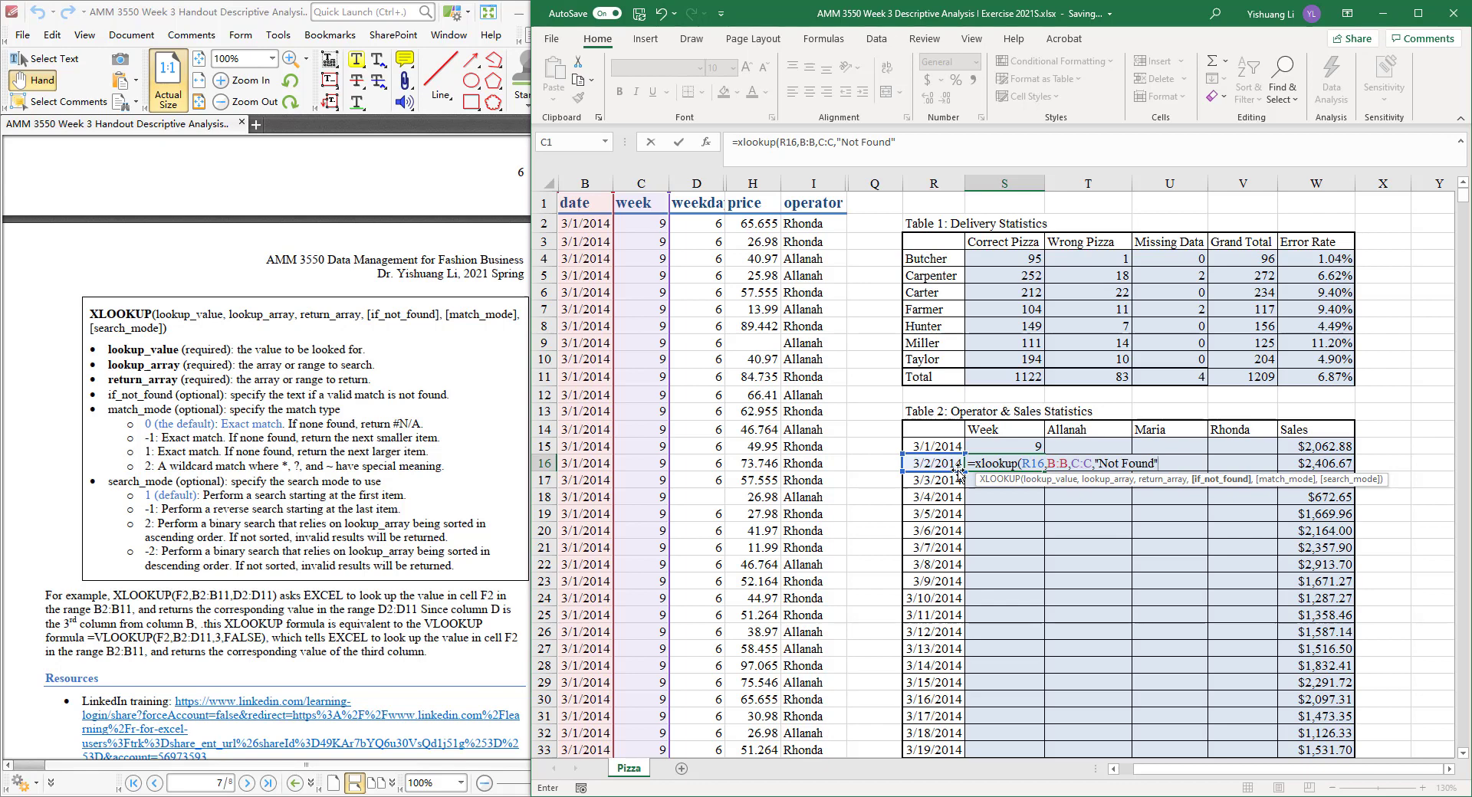
pyautogui.write(',0')
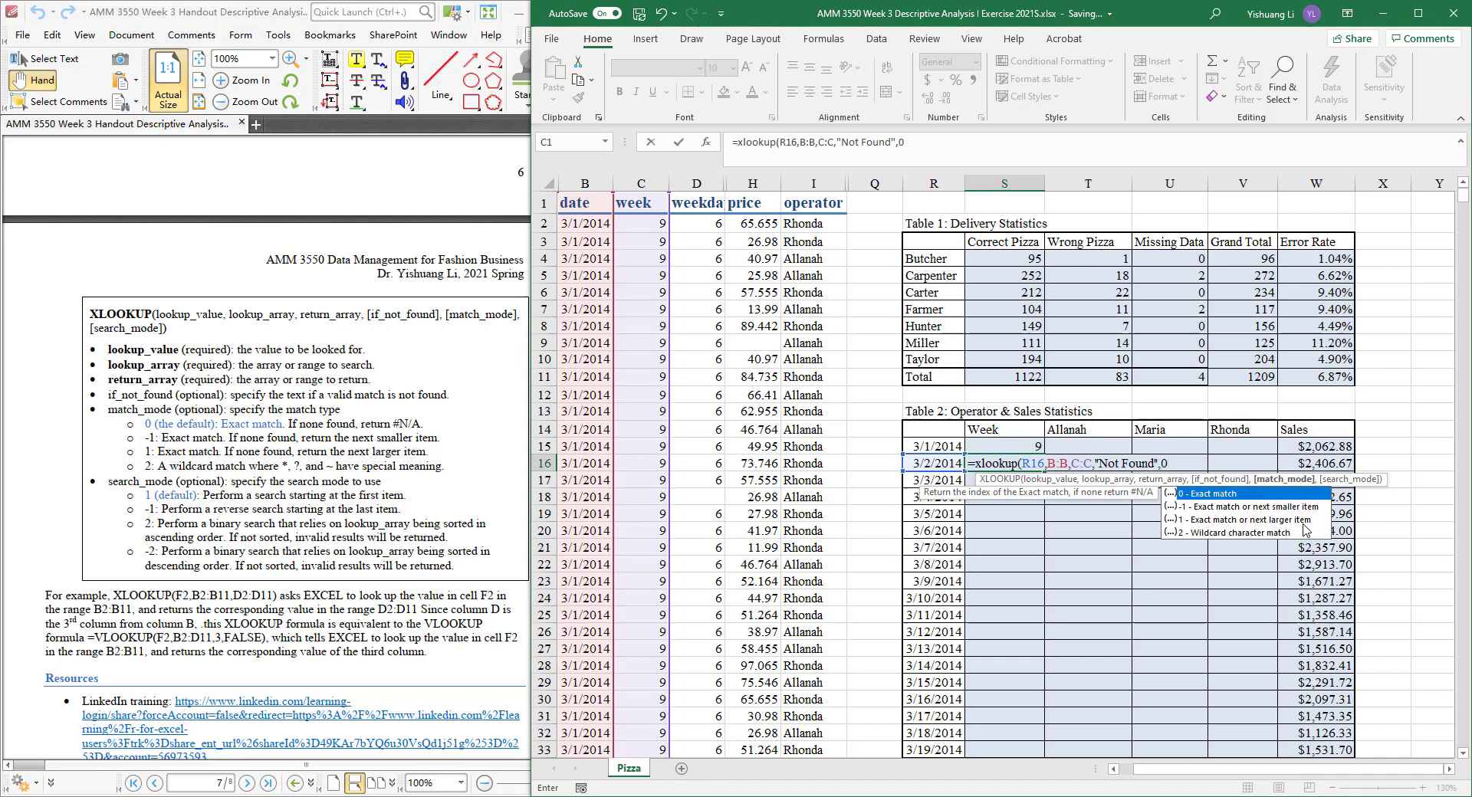
# Finish the S16 formula as =xlookup(R16,B:B,C:C,"Not Found",0,1) with exact match and first-to-last search
pyautogui.write(',')
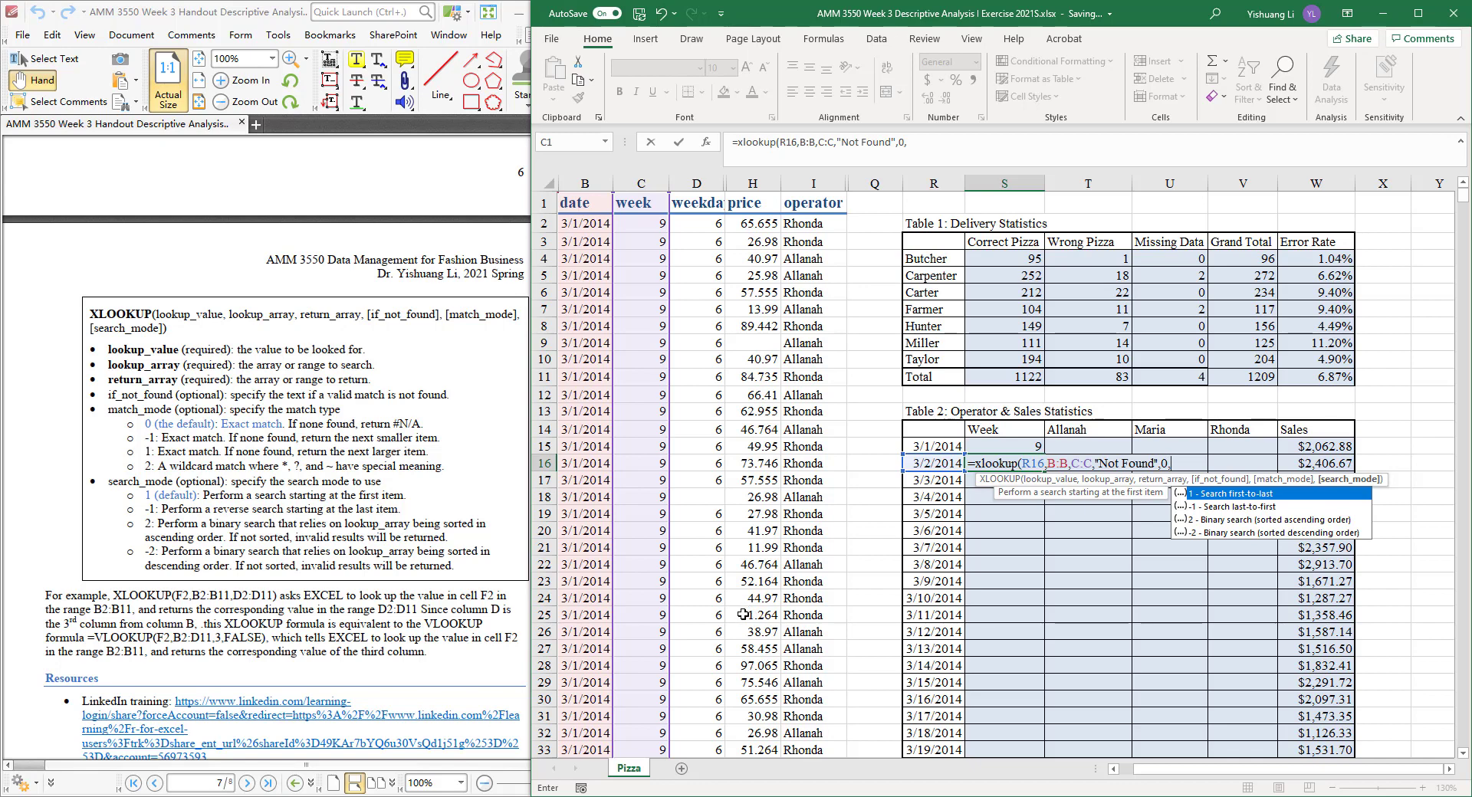
pyautogui.write('1)')
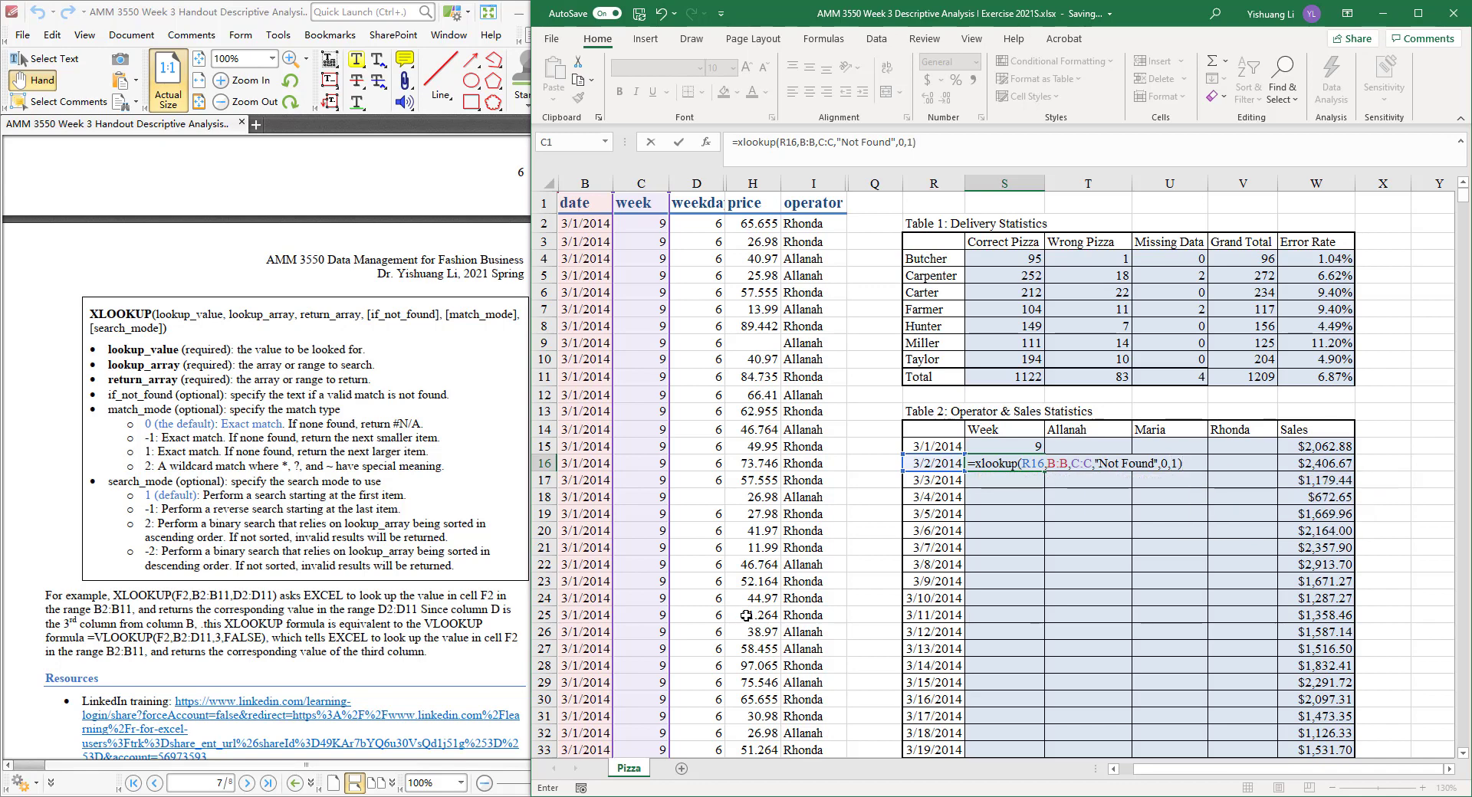
# Enter the S16 XLOOKUP formula and fill it down to S45, giving weeks 9 through 14
pyautogui.press('Return')
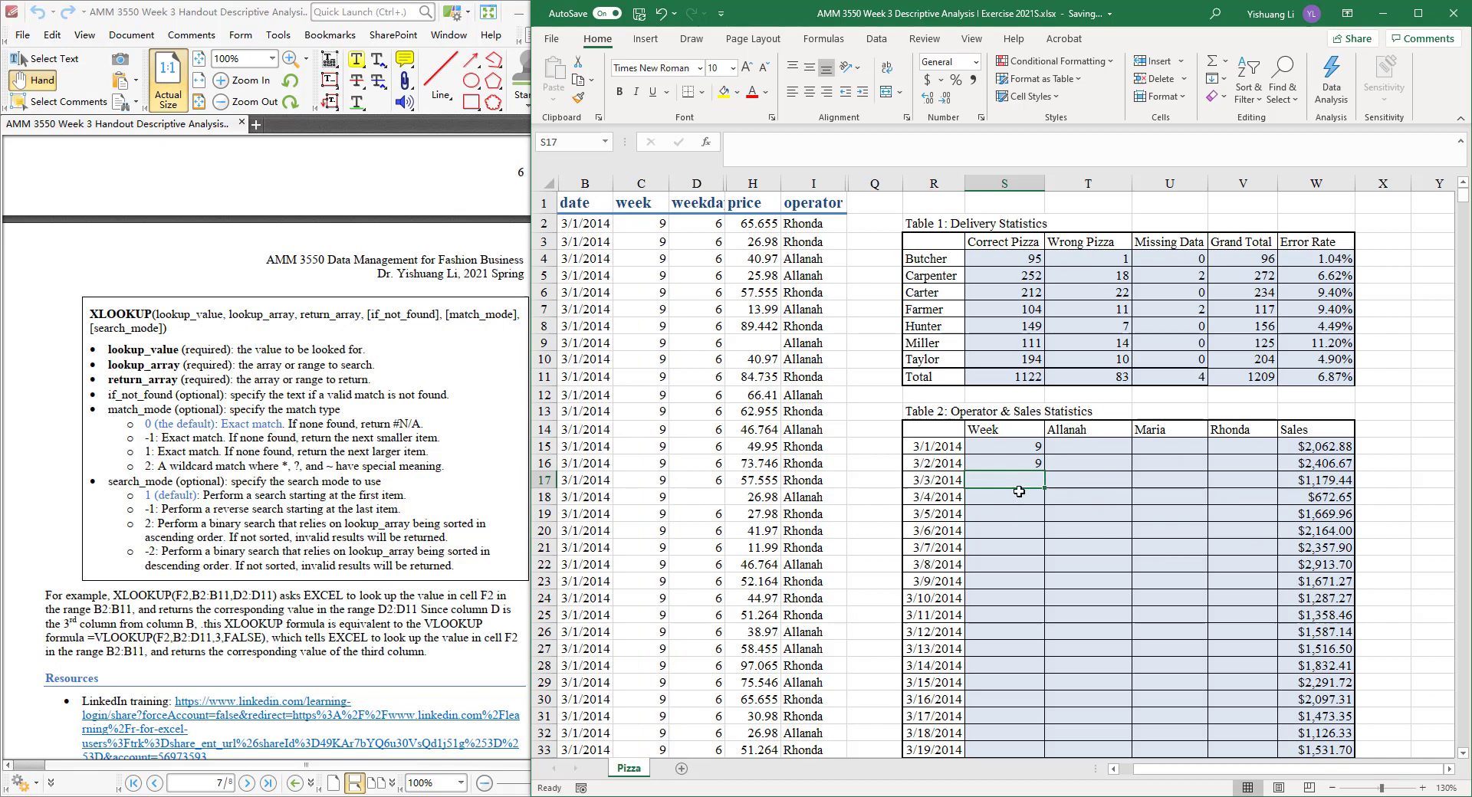
pyautogui.press('Up')
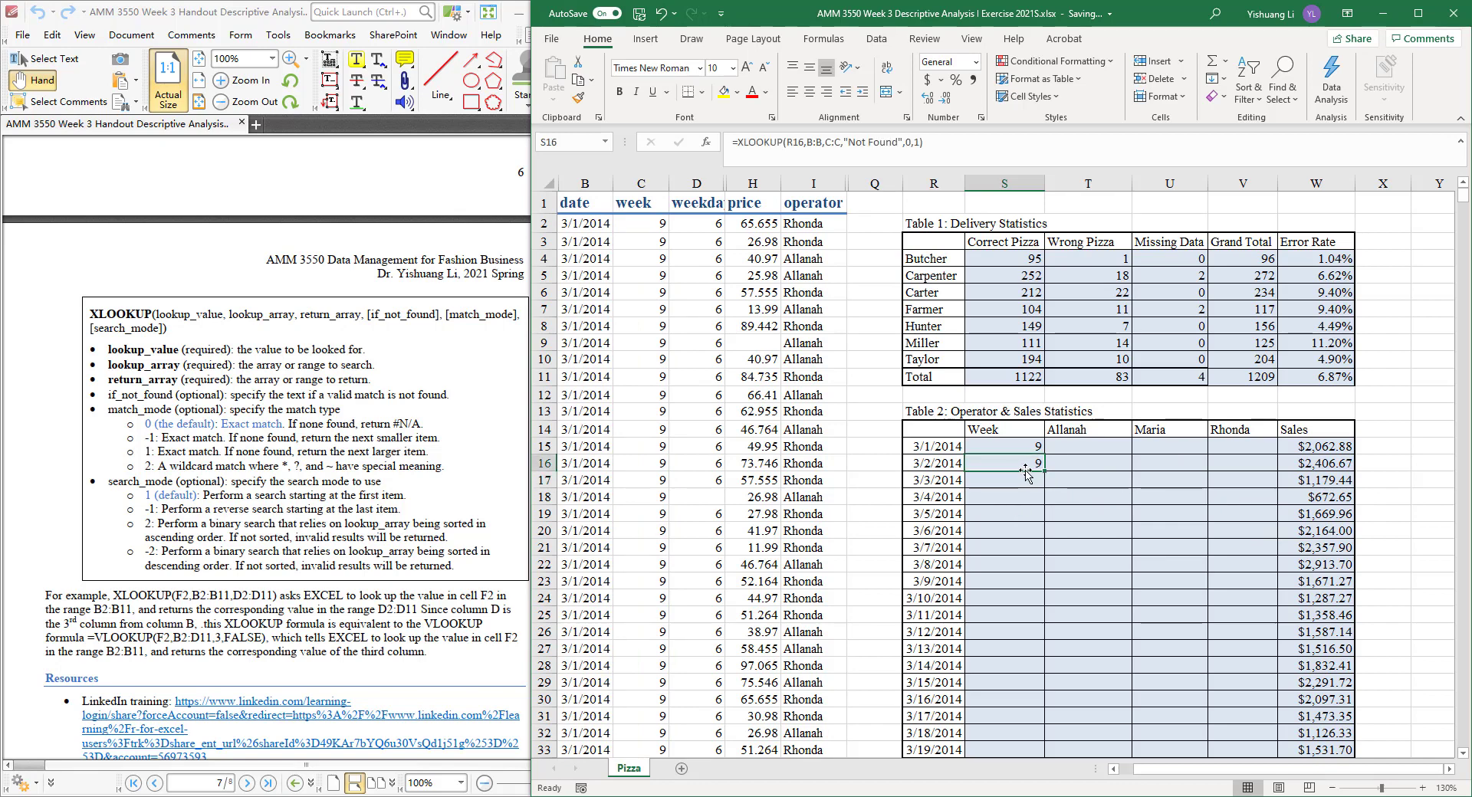
pyautogui.moveTo(1045, 471); pyautogui.dragTo(1039, 711)
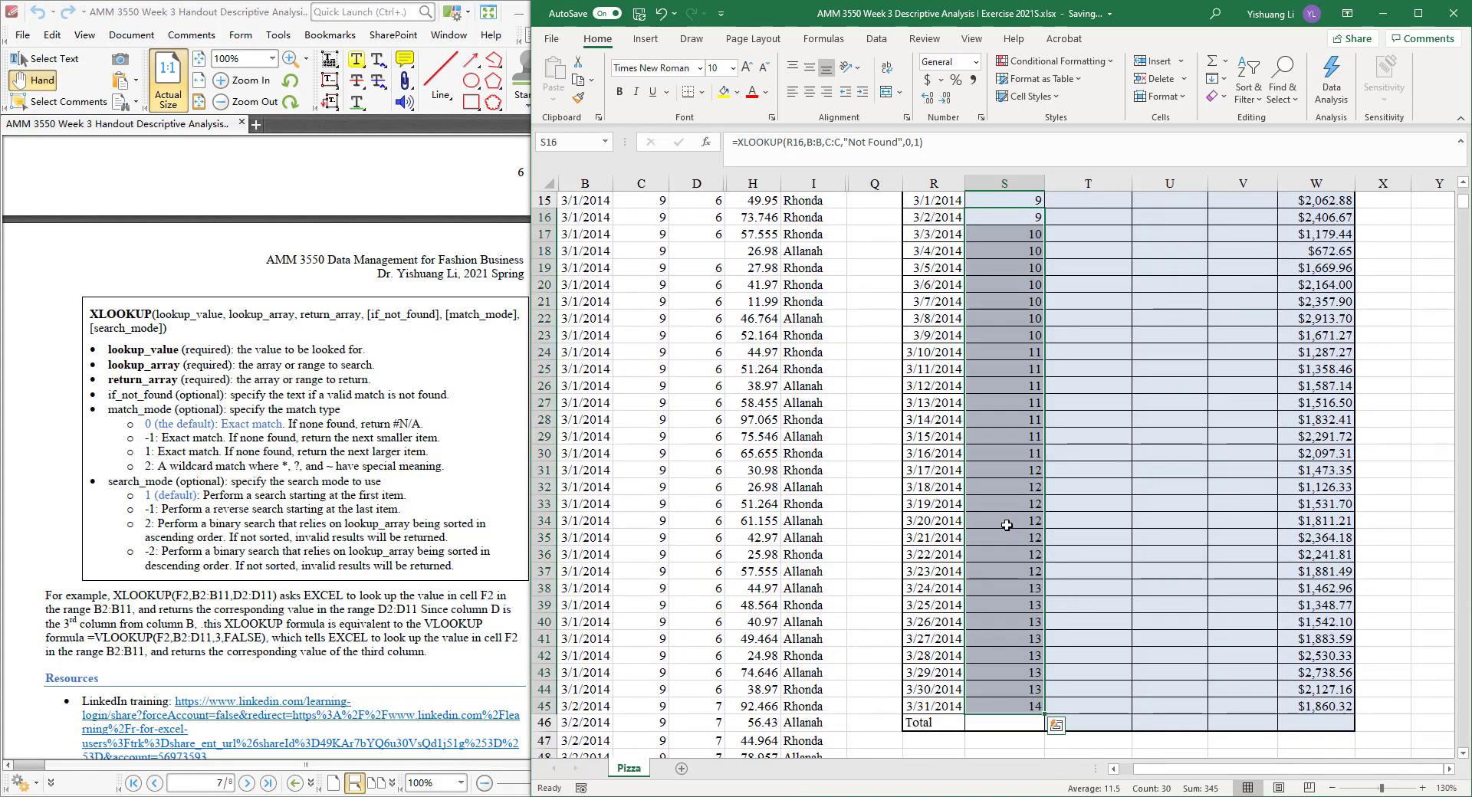
pyautogui.scroll(3, 1007, 498)
pyautogui.click(1004, 370)
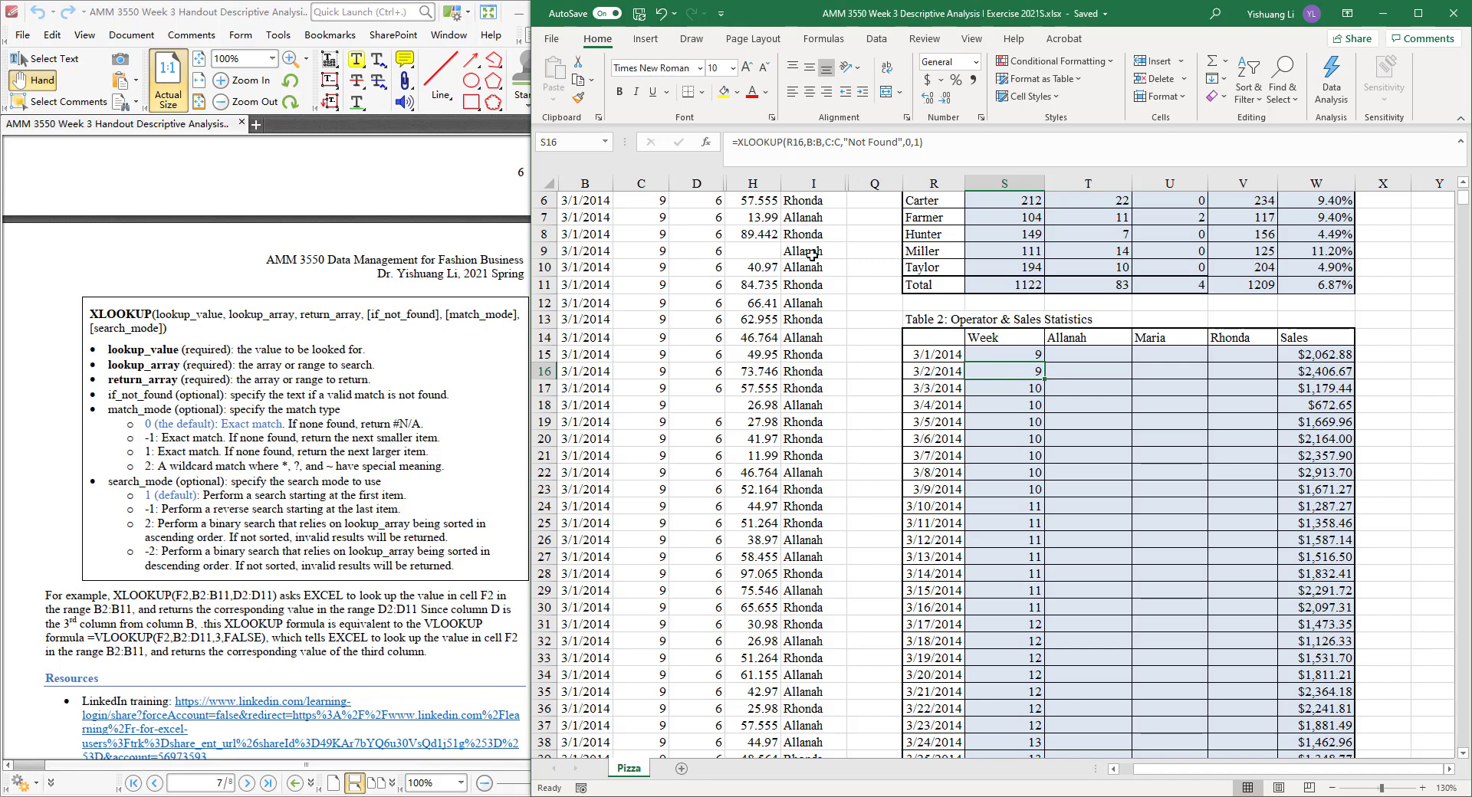
pyautogui.click(812, 143)
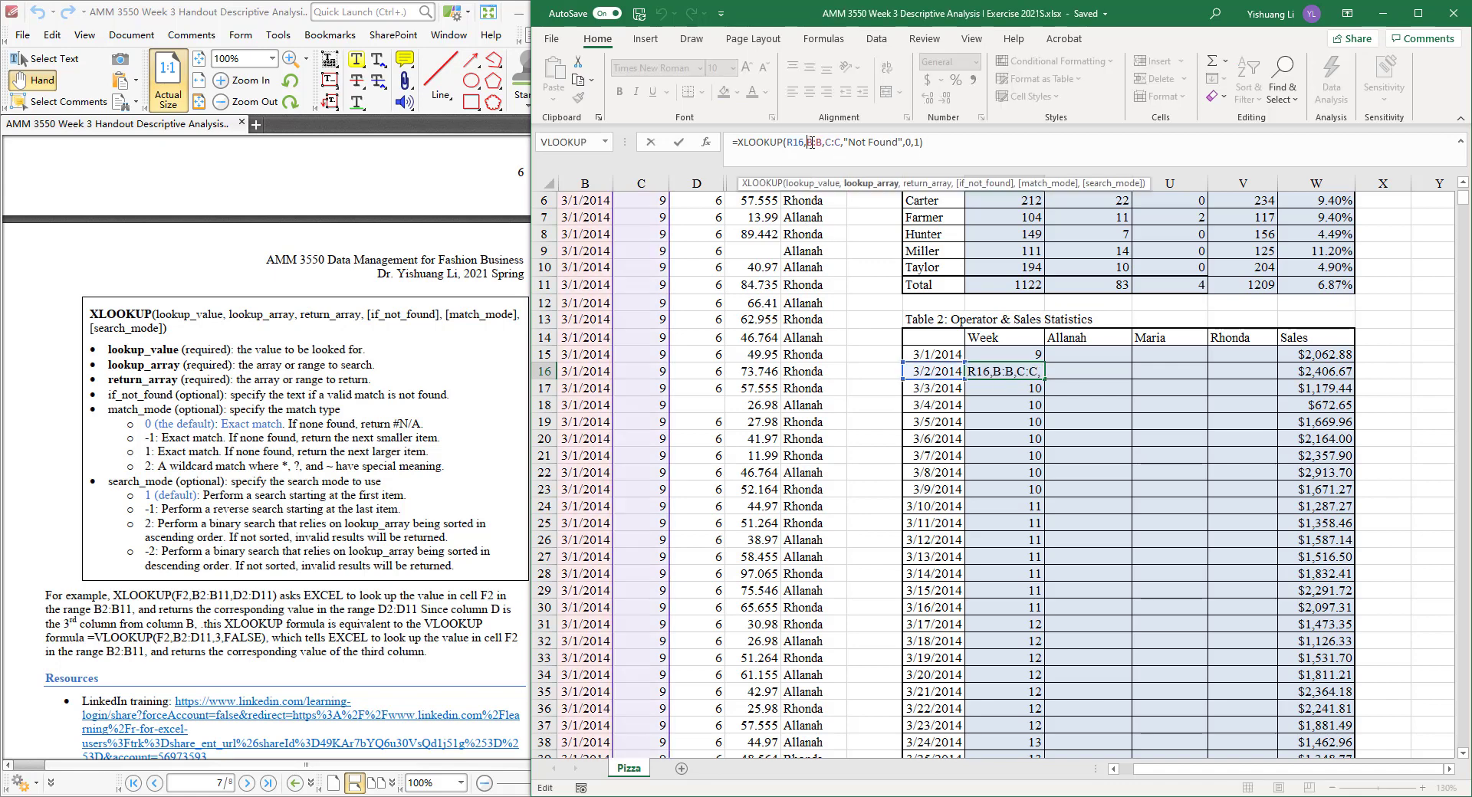
pyautogui.click(826, 145)
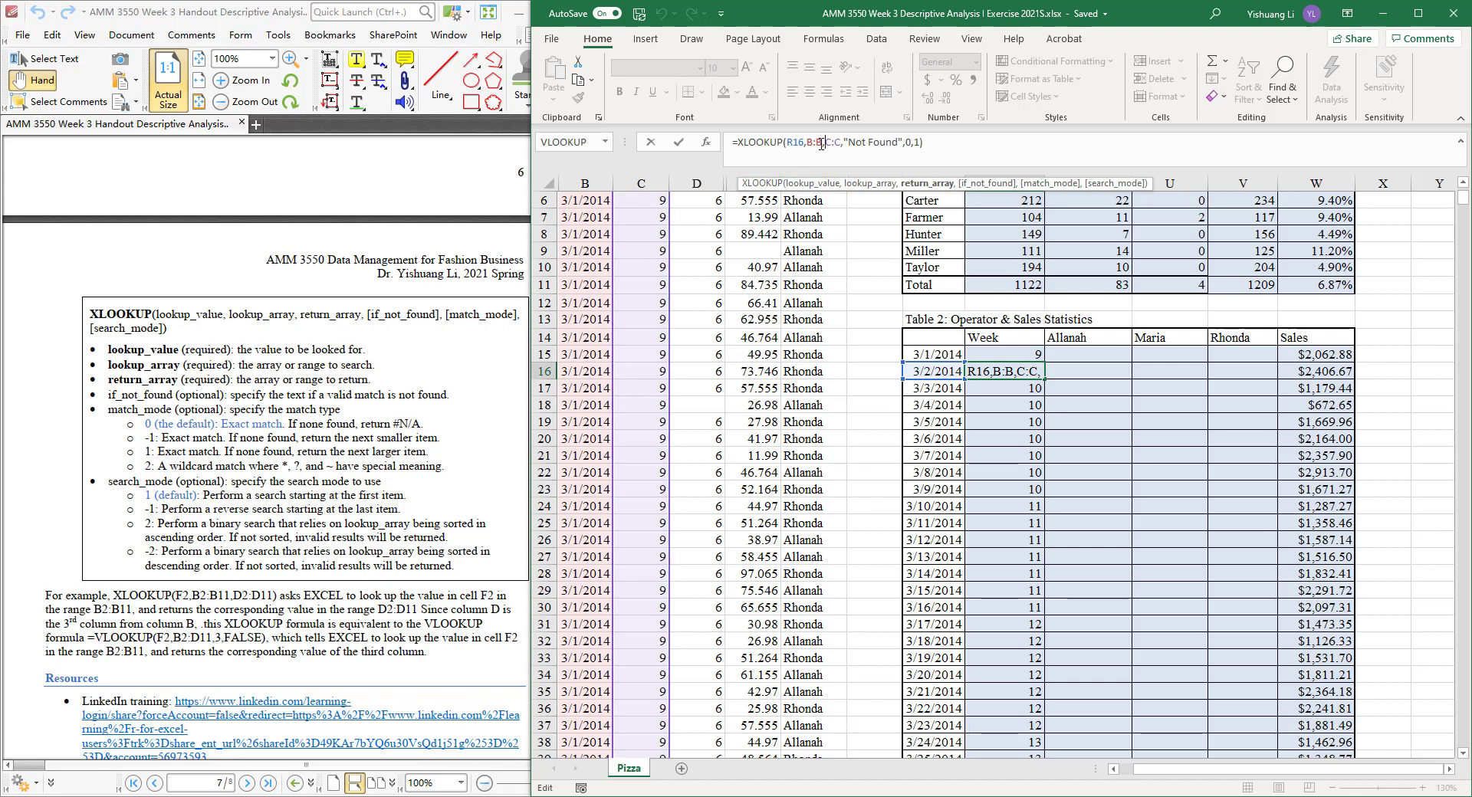
pyautogui.moveTo(1463, 201); pyautogui.dragTo(1468, 776)
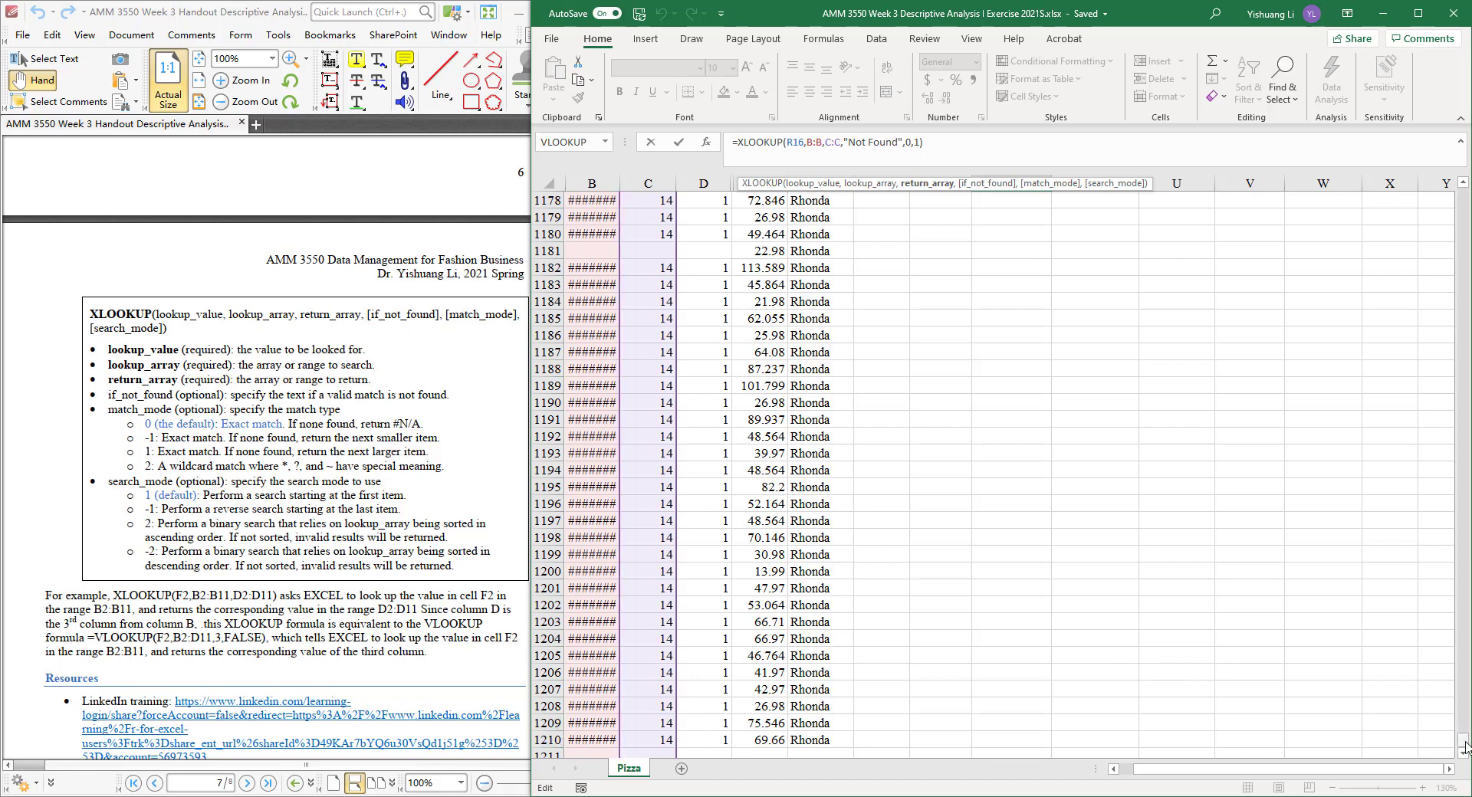
pyautogui.moveTo(1466, 747); pyautogui.dragTo(1468, 190)
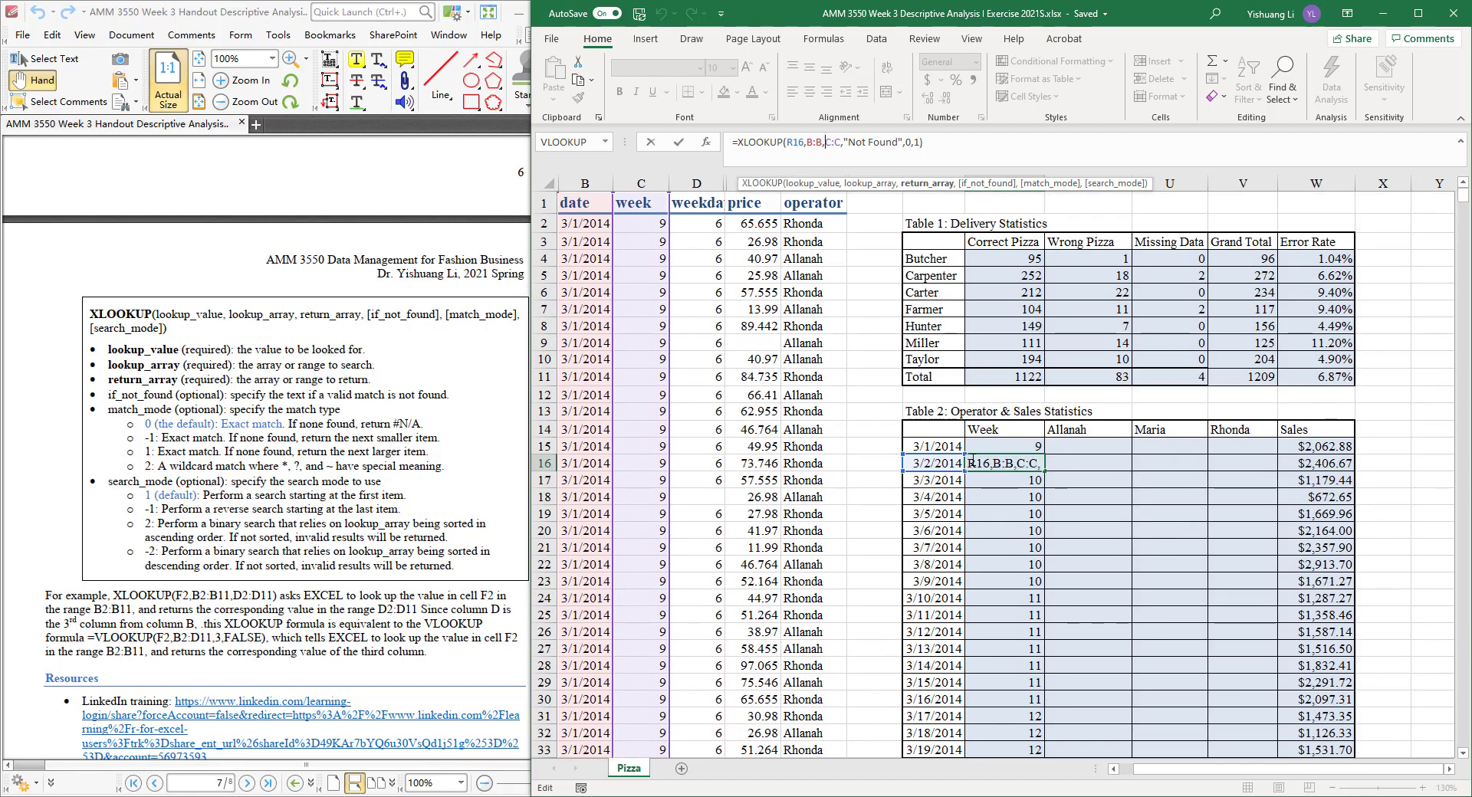
pyautogui.click(841, 144)
pyautogui.click(957, 148)
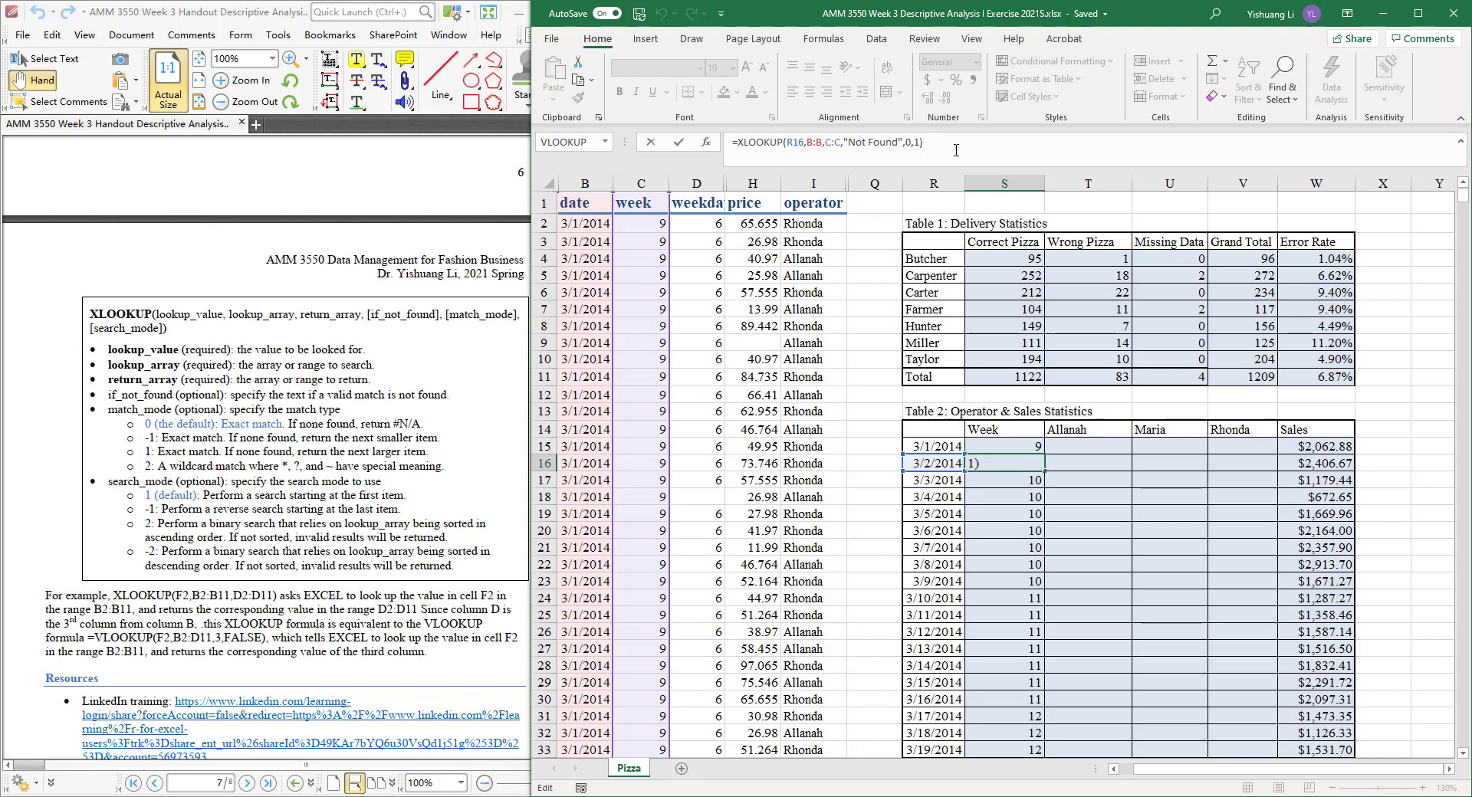
pyautogui.press('Return')
pyautogui.click(1109, 447)
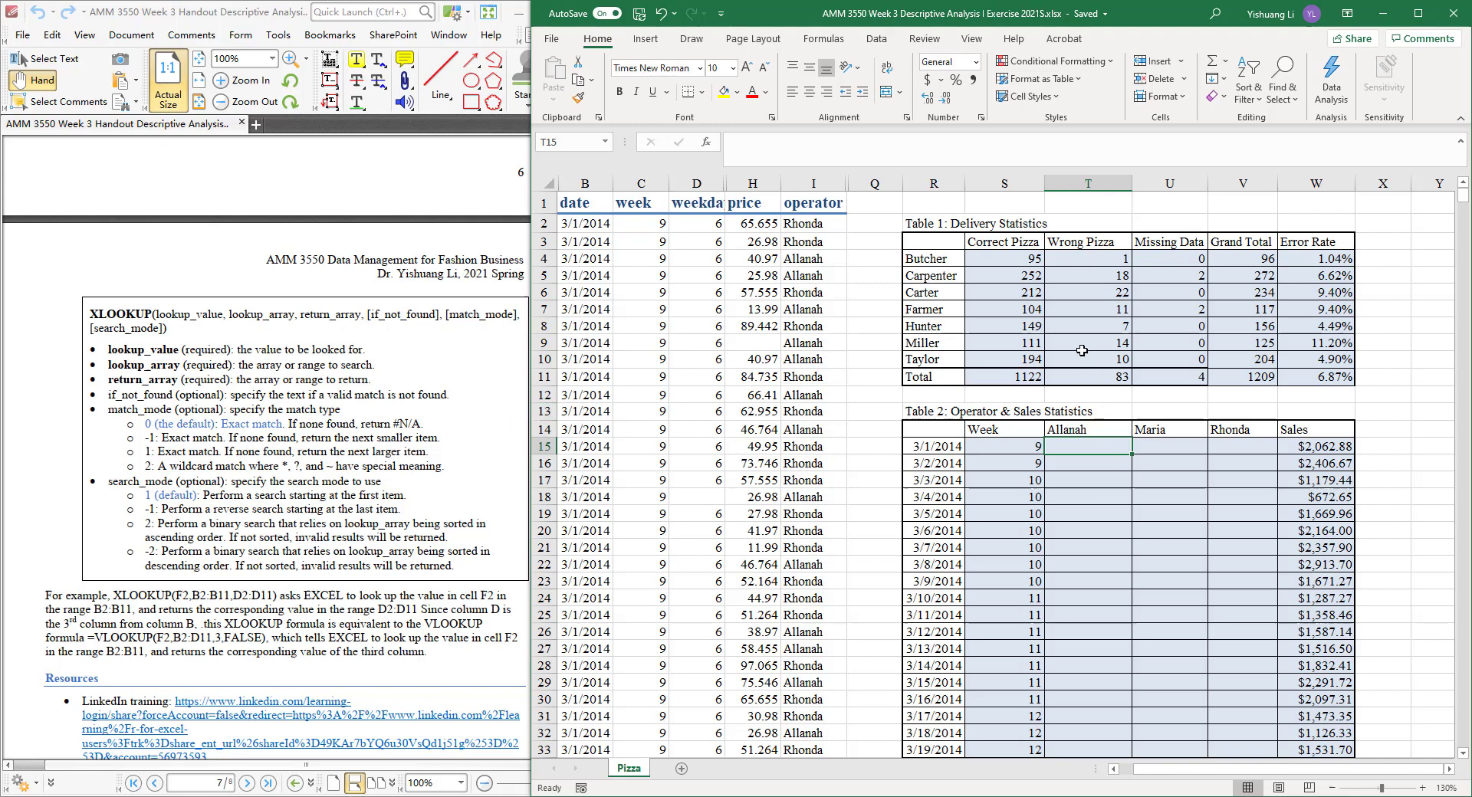
pyautogui.click(1089, 324)
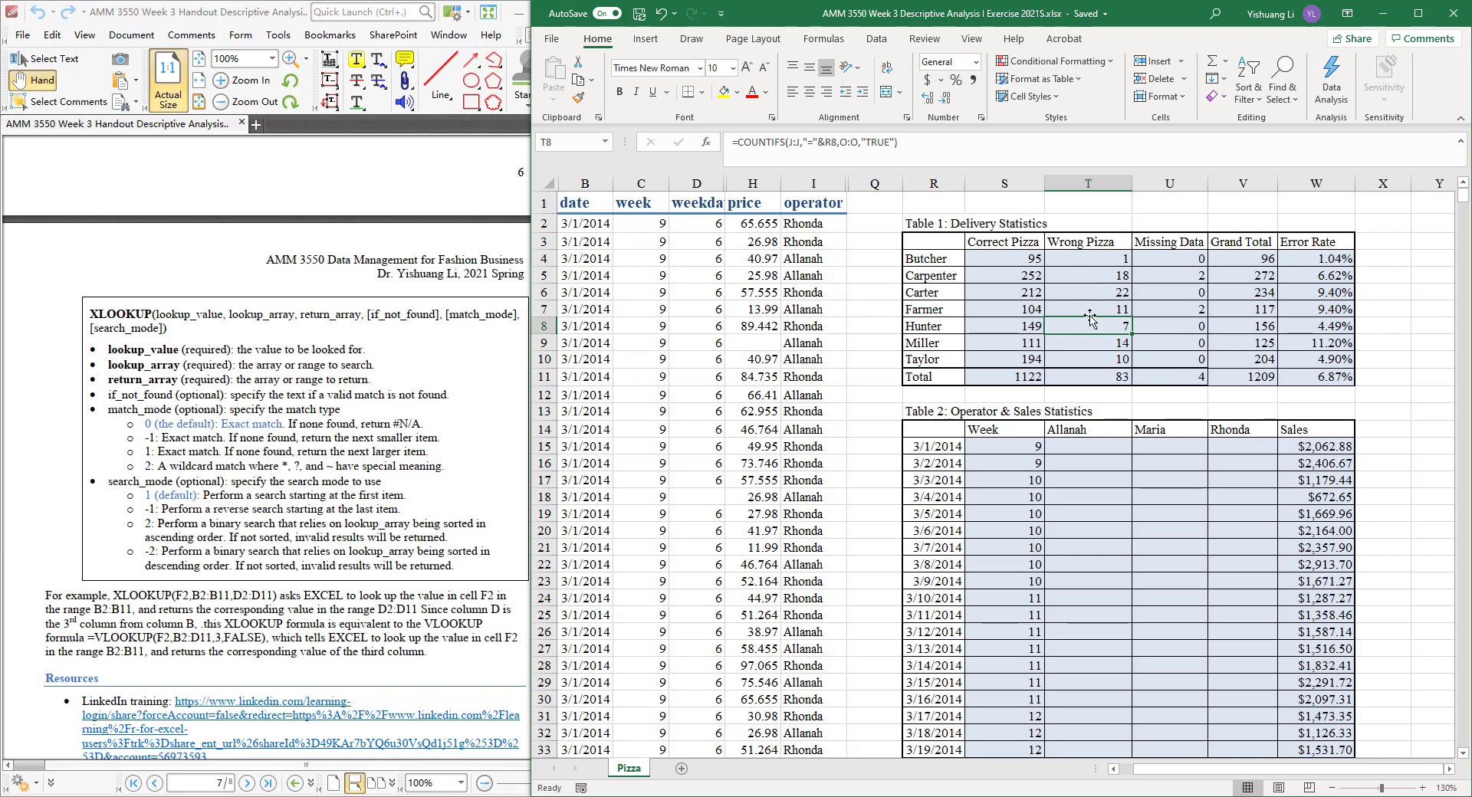